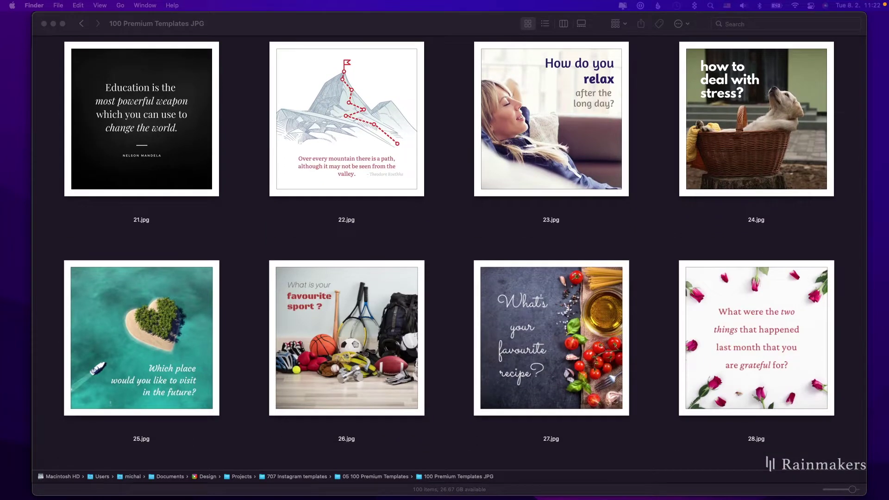
- Look through the post template images from 21.jpg onward in the 100 Premium Templates JPG folder
{"action": "scroll", "coordinate": [449, 250], "scroll_direction": "down", "scroll_amount": 5}
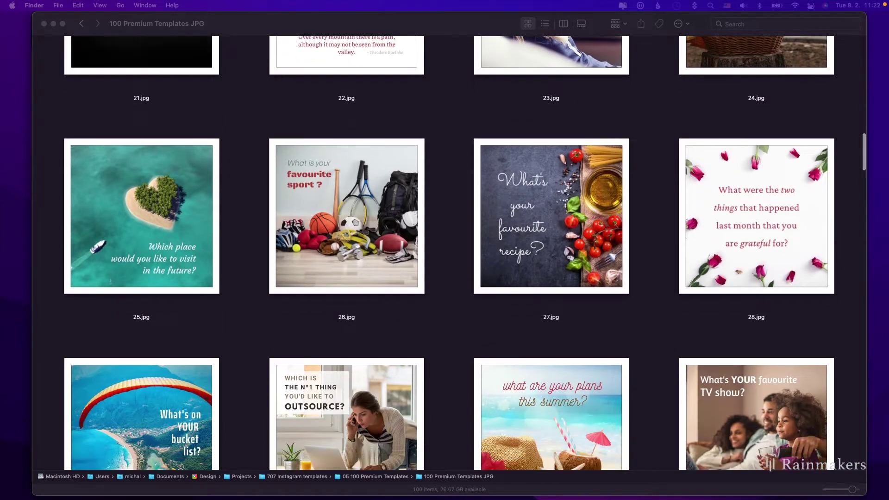
{"action": "scroll", "coordinate": [449, 250], "scroll_direction": "down", "scroll_amount": 3}
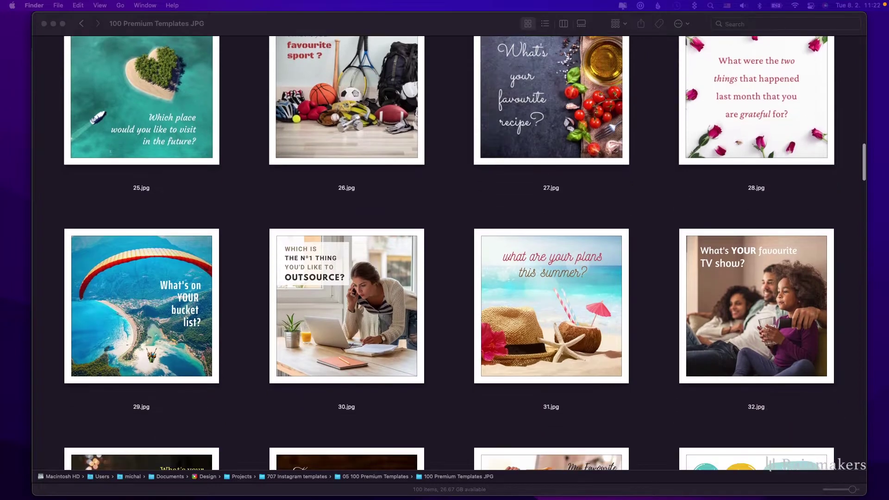
{"action": "scroll", "coordinate": [449, 250], "scroll_direction": "down", "scroll_amount": 3}
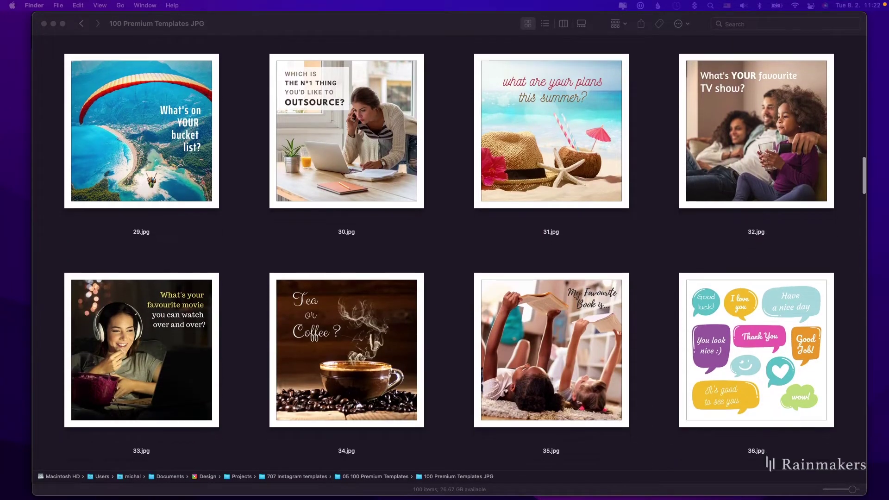
{"action": "scroll", "coordinate": [450, 250], "scroll_direction": "down", "scroll_amount": 6}
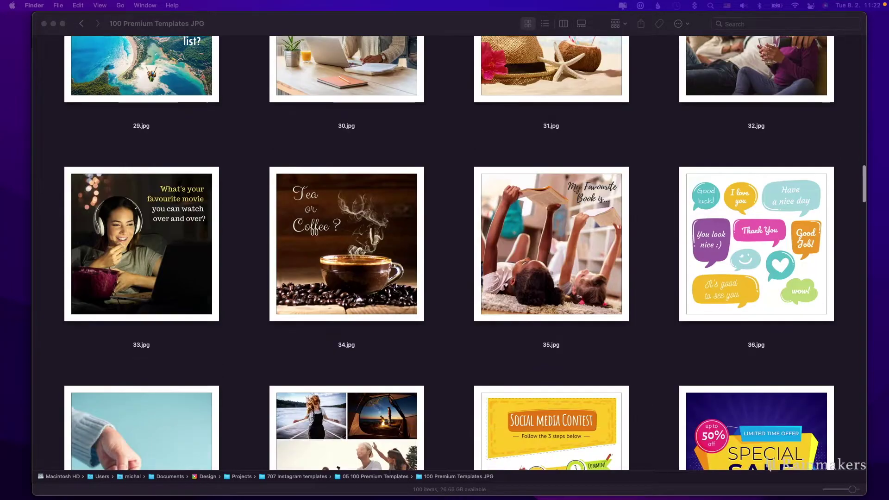
{"action": "scroll", "coordinate": [450, 250], "scroll_direction": "down", "scroll_amount": 5}
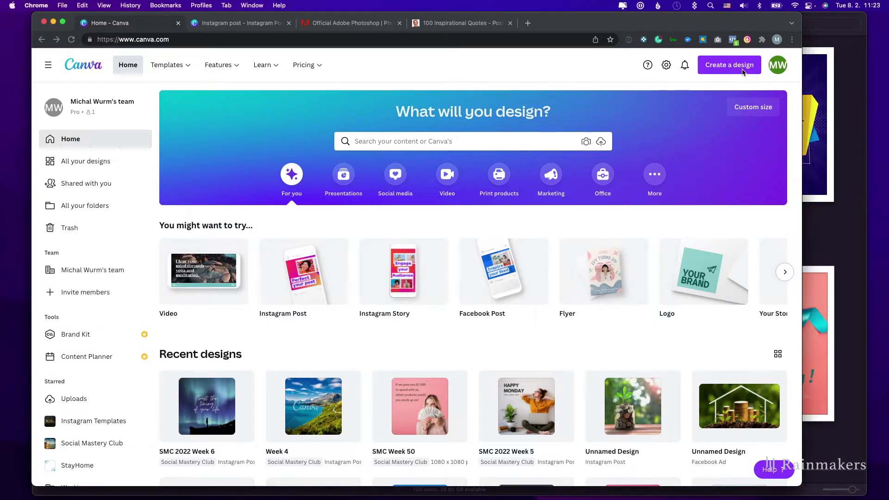
- Switch to Canva in Chrome and create a new blank Instagram Post design
{"action": "left_click", "coordinate": [737, 69]}
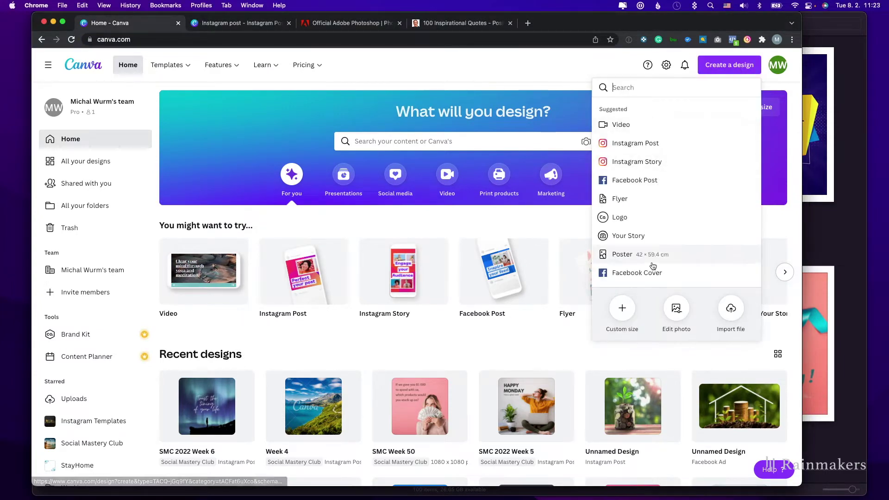
{"action": "scroll", "coordinate": [649, 232], "scroll_direction": "down", "scroll_amount": 5}
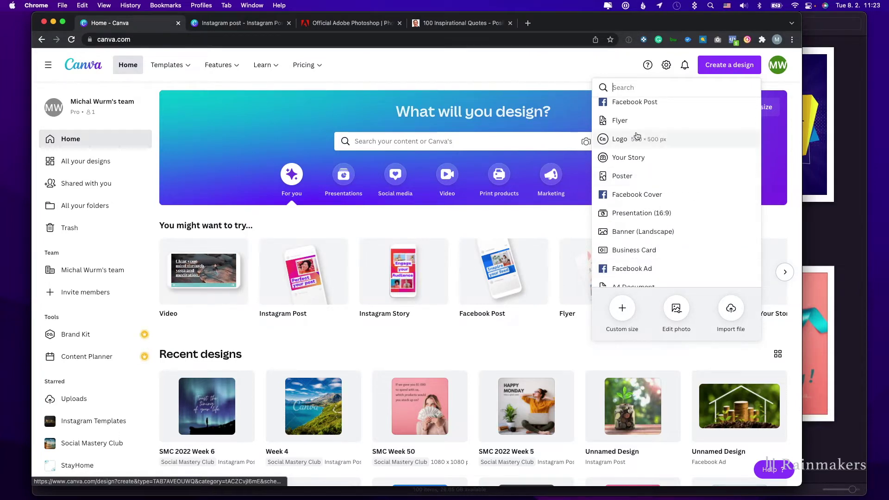
{"action": "scroll", "coordinate": [650, 213], "scroll_direction": "down", "scroll_amount": 1}
{"action": "scroll", "coordinate": [650, 216], "scroll_direction": "down", "scroll_amount": 2}
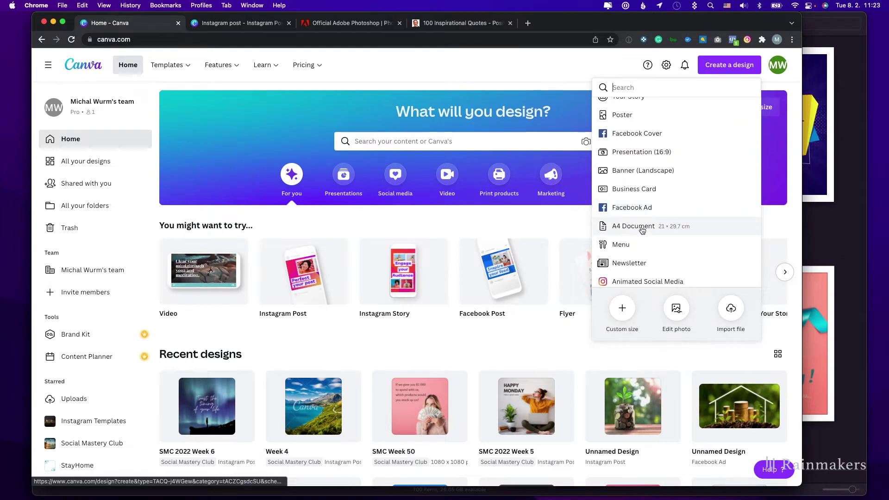
{"action": "scroll", "coordinate": [642, 230], "scroll_direction": "up", "scroll_amount": 5}
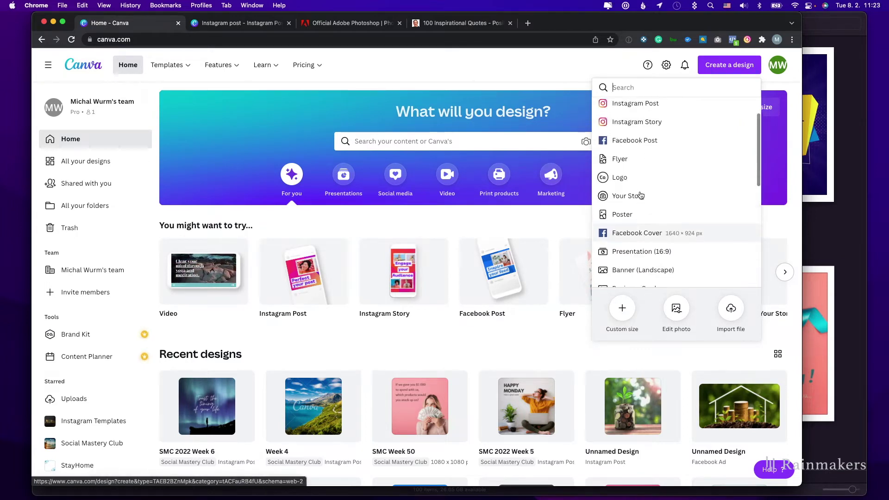
{"action": "scroll", "coordinate": [641, 197], "scroll_direction": "up", "scroll_amount": 1}
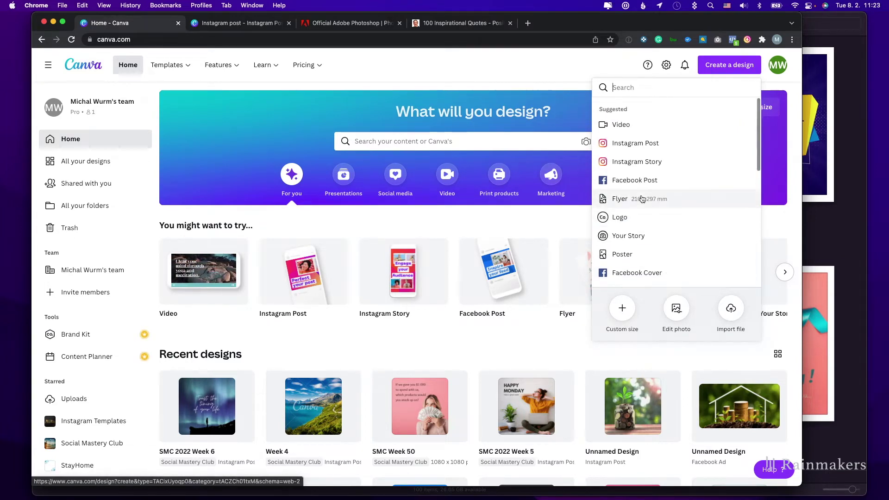
{"action": "left_click", "coordinate": [647, 145]}
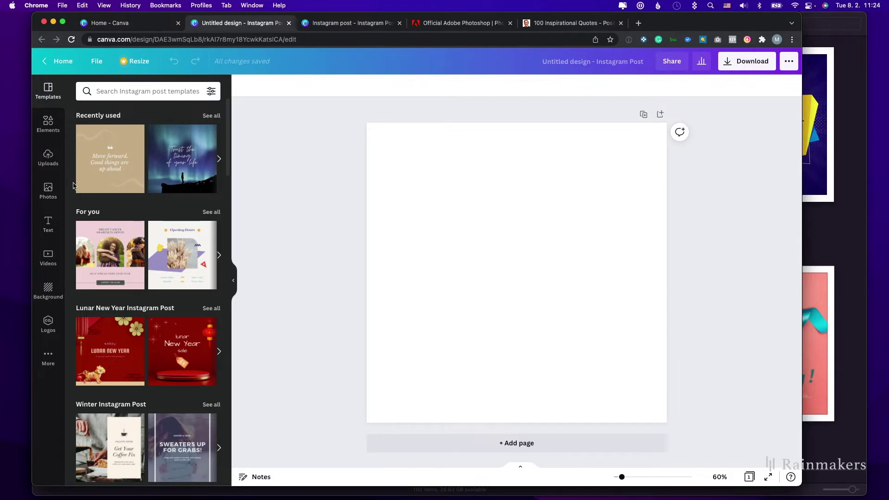
- Search the templates for "inspirational quotes" and apply the "Every moment is a fresh beginning." template to the first page
{"action": "left_click", "coordinate": [128, 92]}
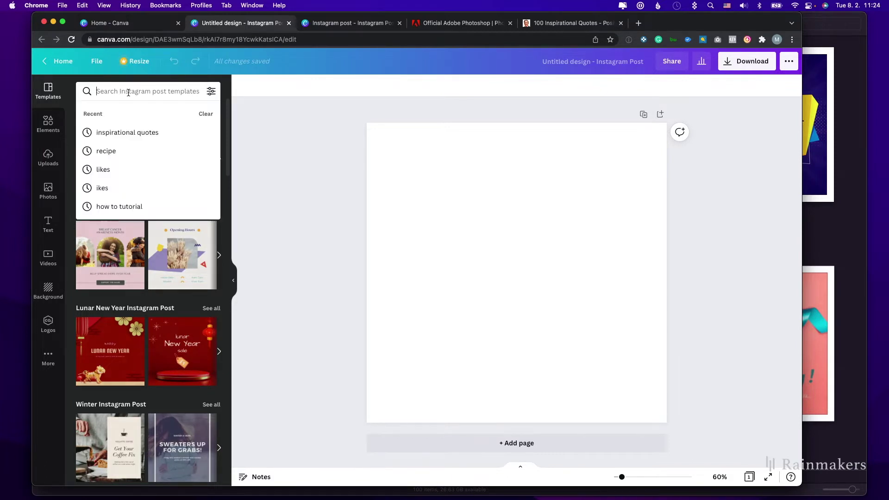
{"action": "left_click", "coordinate": [131, 132]}
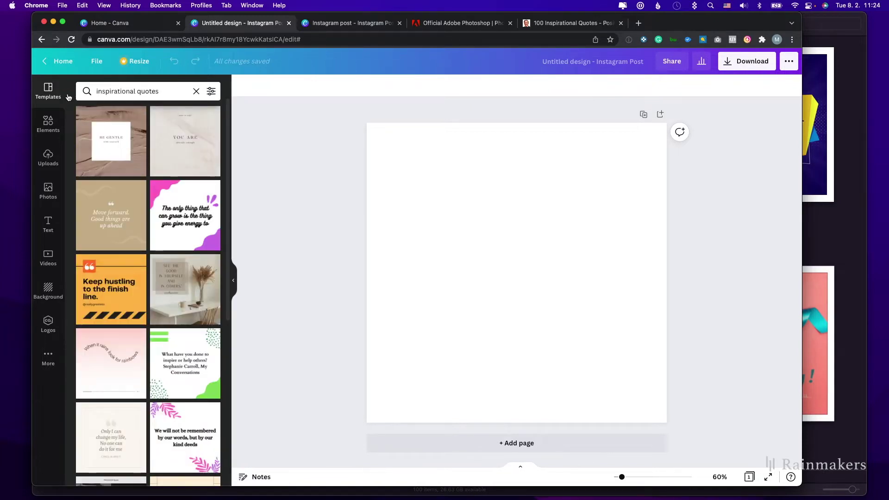
{"action": "scroll", "coordinate": [135, 185], "scroll_direction": "down", "scroll_amount": 3}
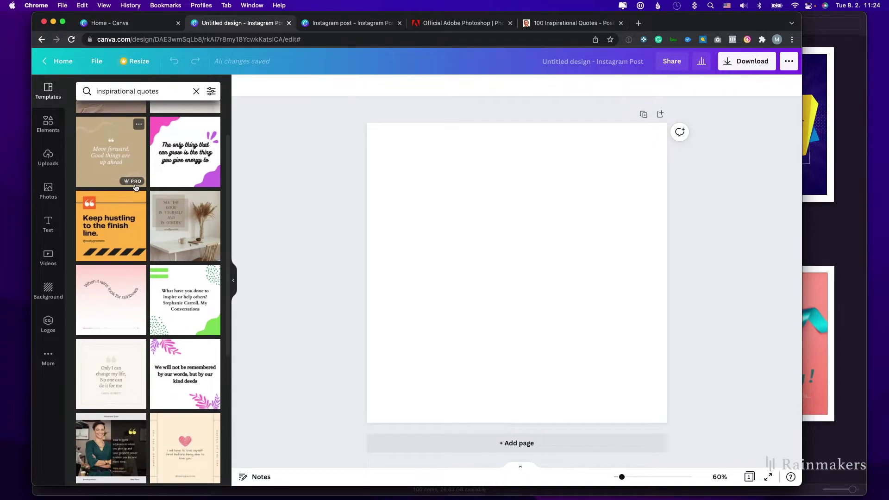
{"action": "scroll", "coordinate": [135, 187], "scroll_direction": "down", "scroll_amount": 12}
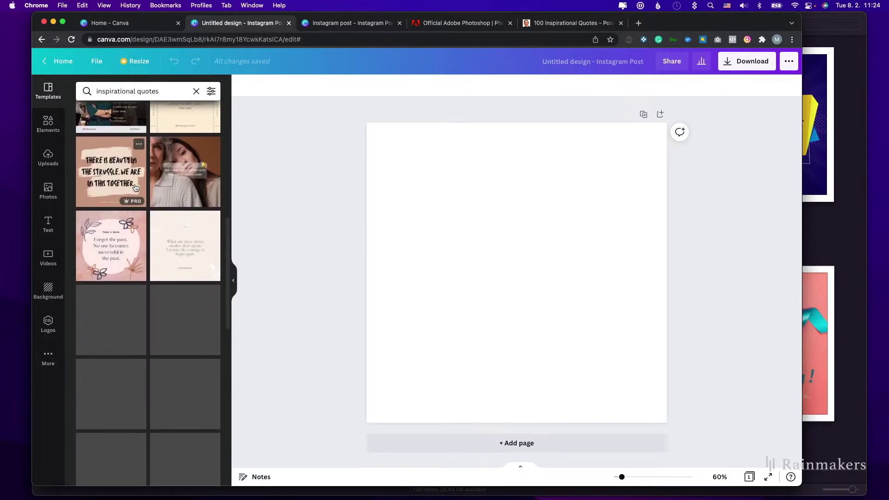
{"action": "scroll", "coordinate": [135, 186], "scroll_direction": "down", "scroll_amount": 5}
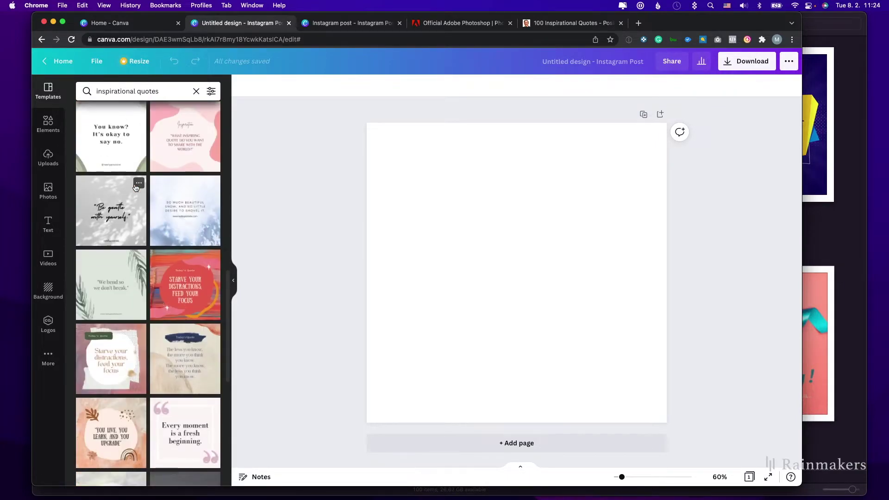
{"action": "scroll", "coordinate": [135, 186], "scroll_direction": "down", "scroll_amount": 6}
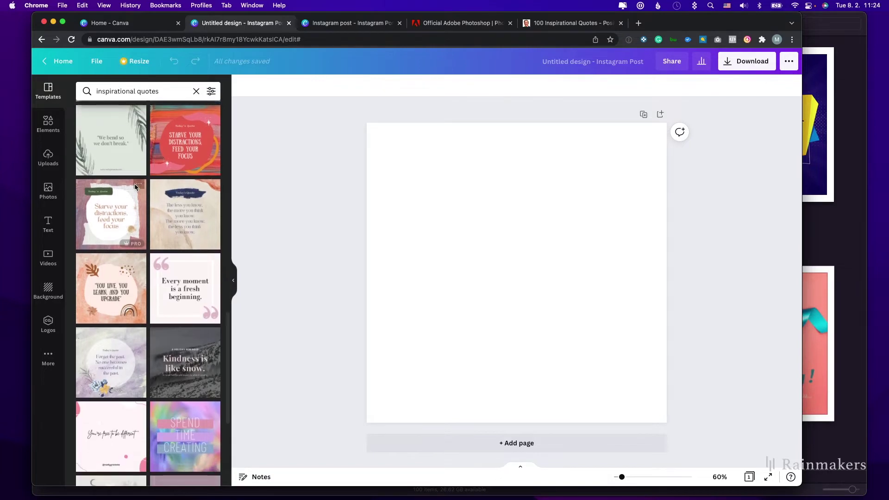
{"action": "left_click", "coordinate": [184, 272]}
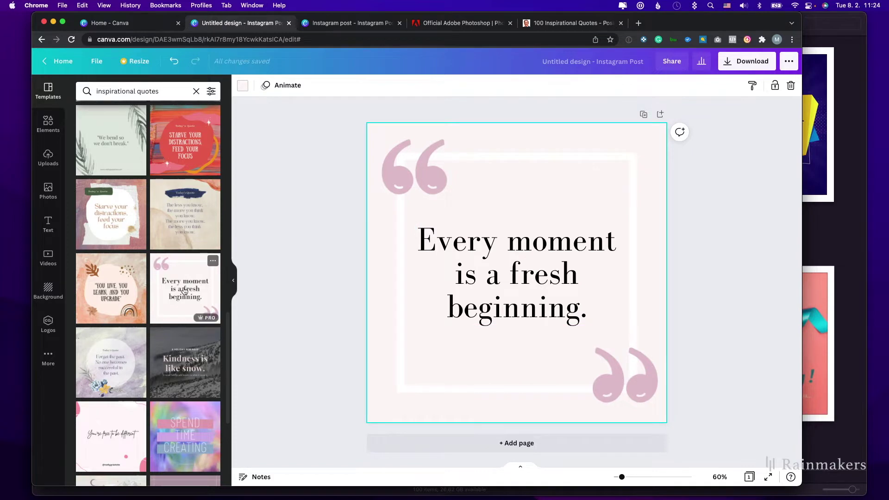
- Add a second page to the design below the quote page
{"action": "scroll", "coordinate": [184, 292], "scroll_direction": "down", "scroll_amount": 5}
{"action": "scroll", "coordinate": [184, 291], "scroll_direction": "down", "scroll_amount": 3}
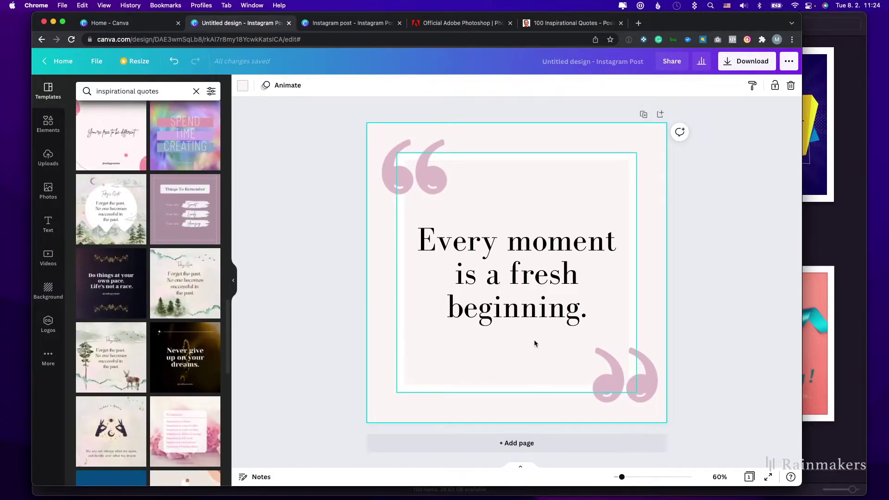
{"action": "left_click", "coordinate": [517, 446]}
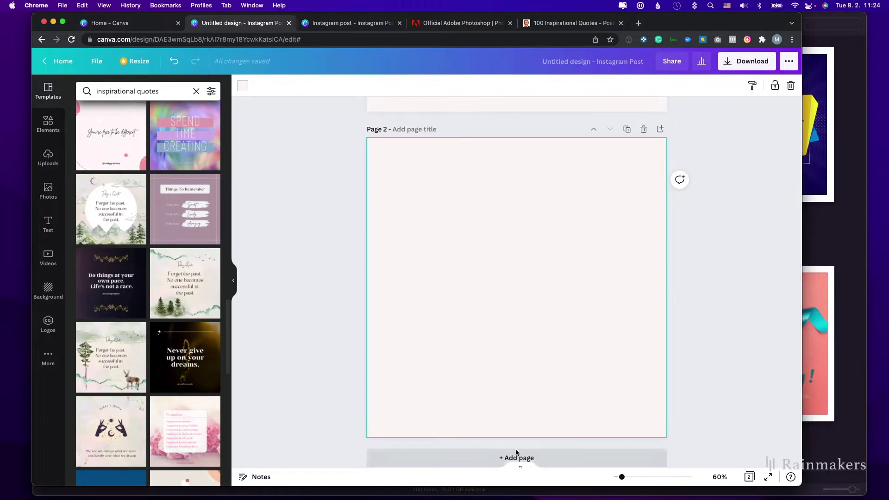
- Search the photo library for "creativity"
{"action": "left_click", "coordinate": [48, 190]}
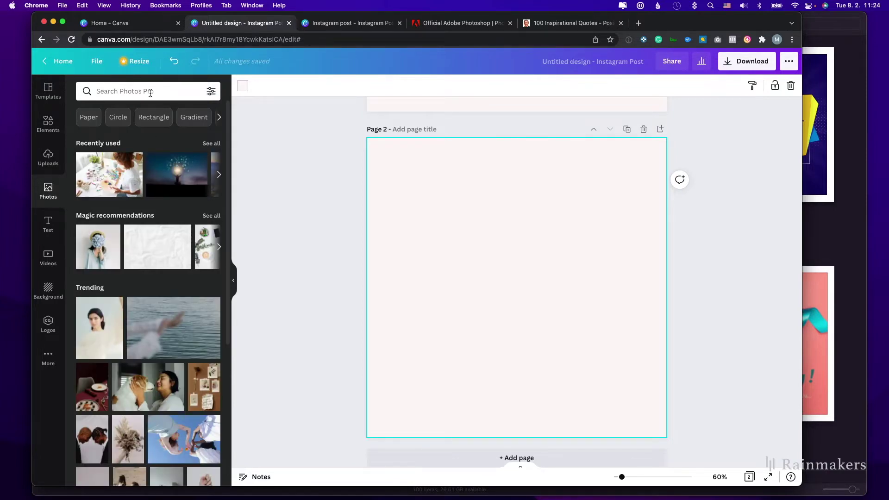
{"action": "scroll", "coordinate": [165, 190], "scroll_direction": "down", "scroll_amount": 3}
{"action": "scroll", "coordinate": [165, 190], "scroll_direction": "down", "scroll_amount": 10}
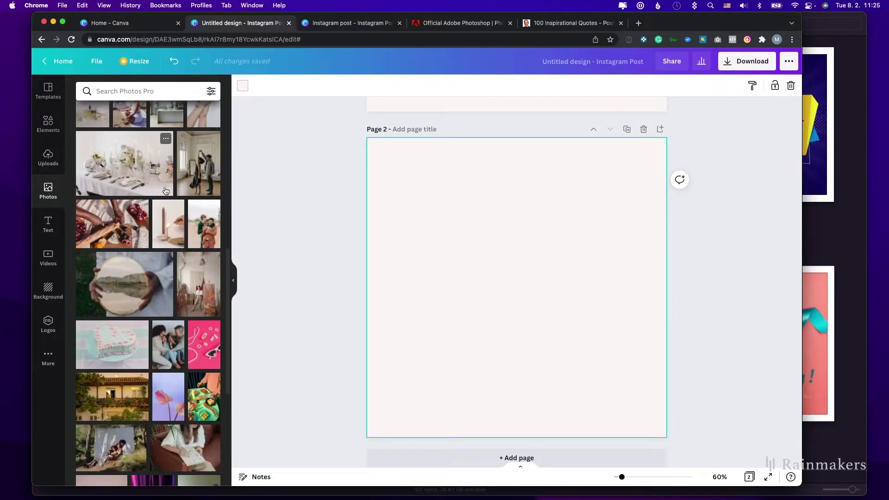
{"action": "scroll", "coordinate": [164, 187], "scroll_direction": "up", "scroll_amount": 12}
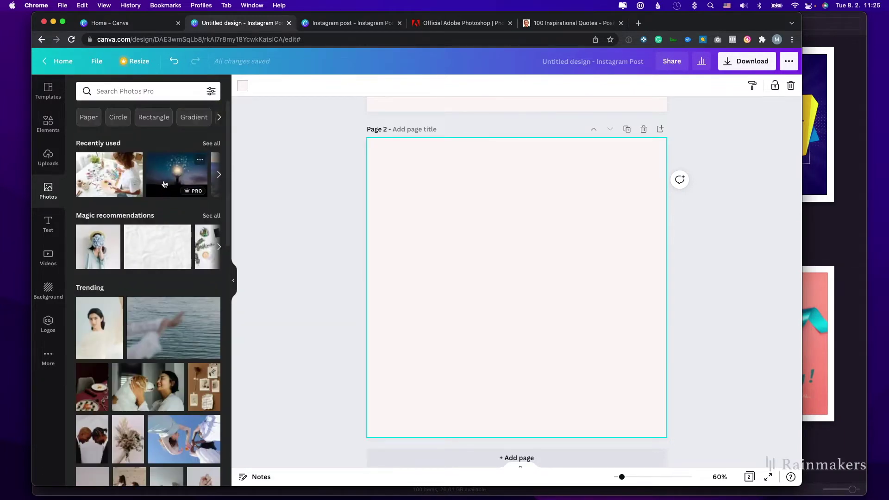
{"action": "left_click", "coordinate": [128, 91]}
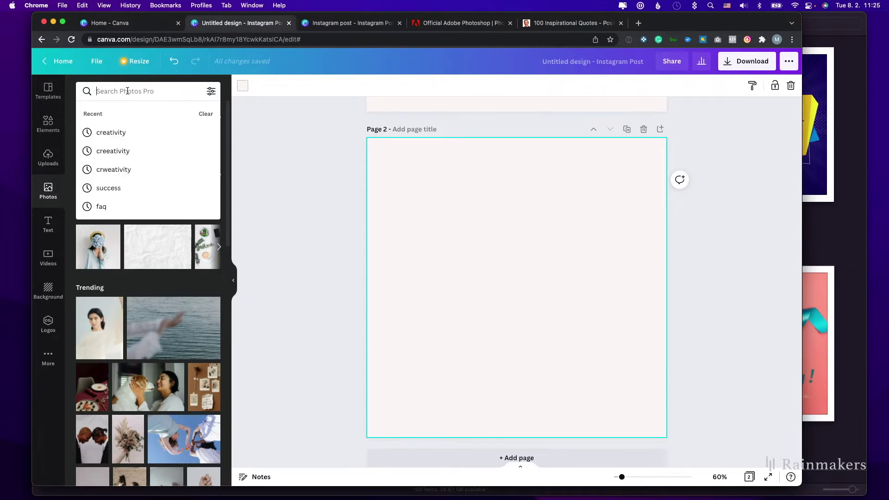
{"action": "left_click", "coordinate": [123, 133]}
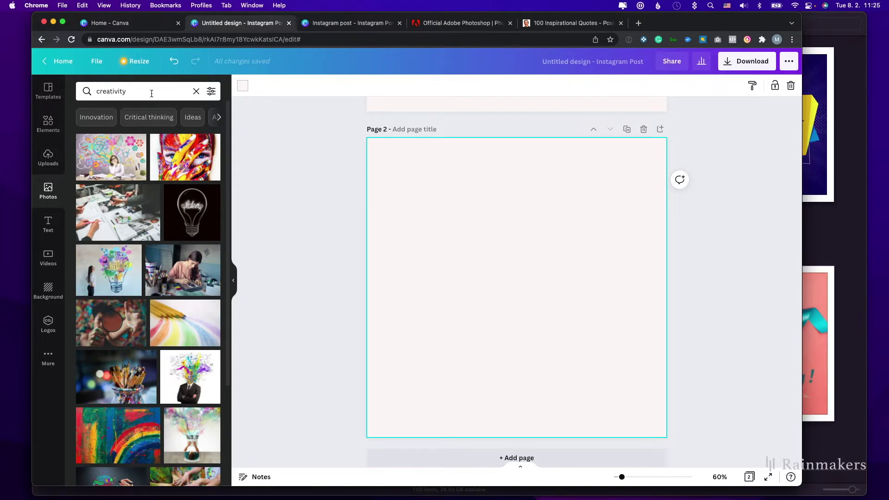
- Filter the creativity photo results to Pro images only
{"action": "left_click", "coordinate": [211, 91]}
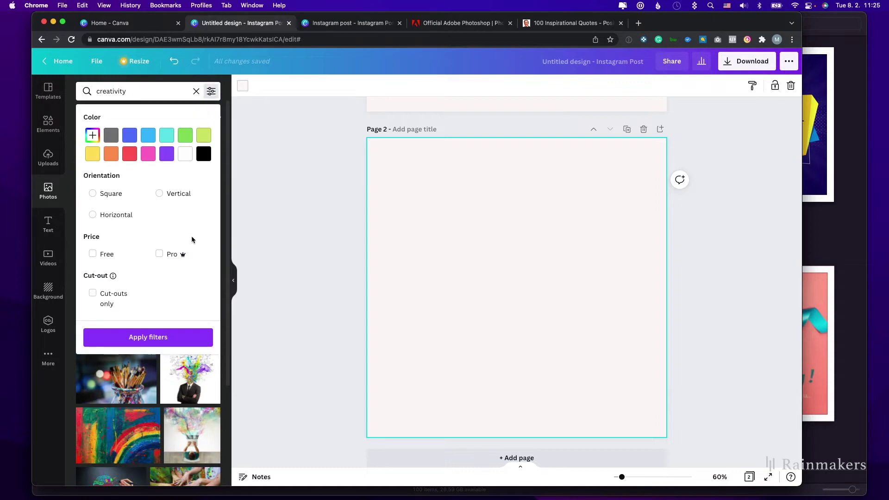
{"action": "left_click", "coordinate": [160, 255]}
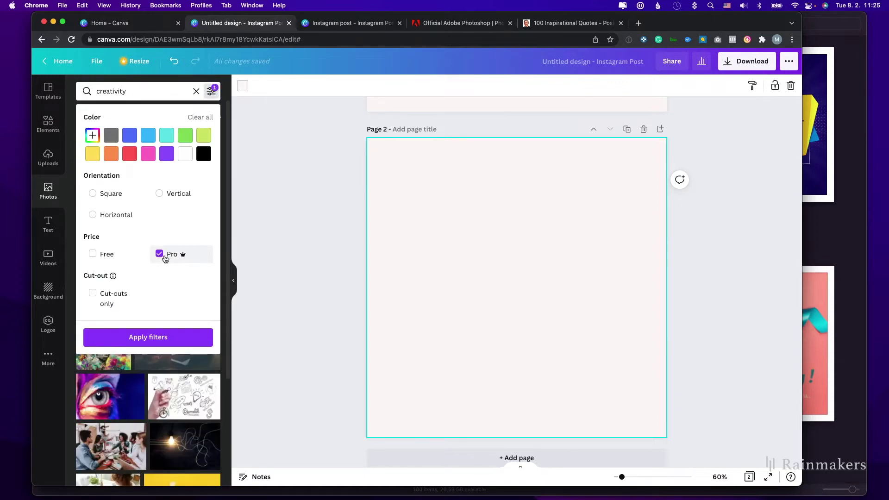
{"action": "left_click", "coordinate": [185, 336]}
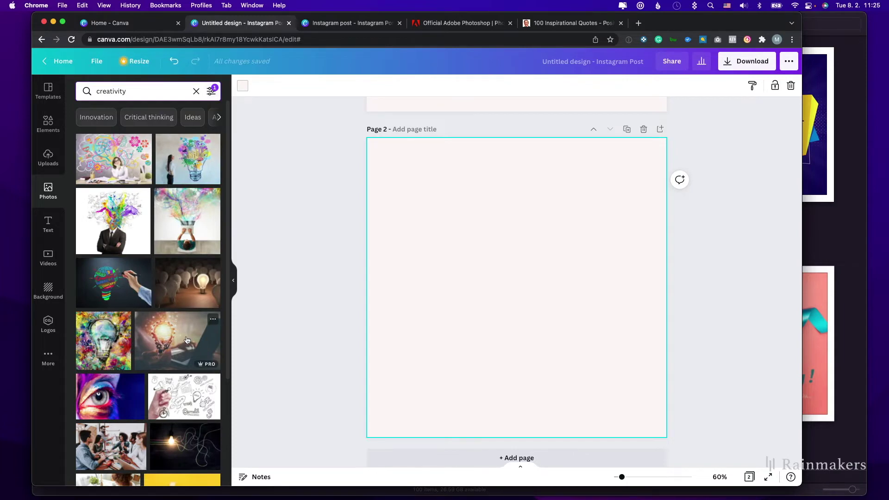
- Fill page 2 with the photo of the woman at a desk before colourful wall drawings and shift its crop slightly left
{"action": "scroll", "coordinate": [171, 209], "scroll_direction": "down", "scroll_amount": 3}
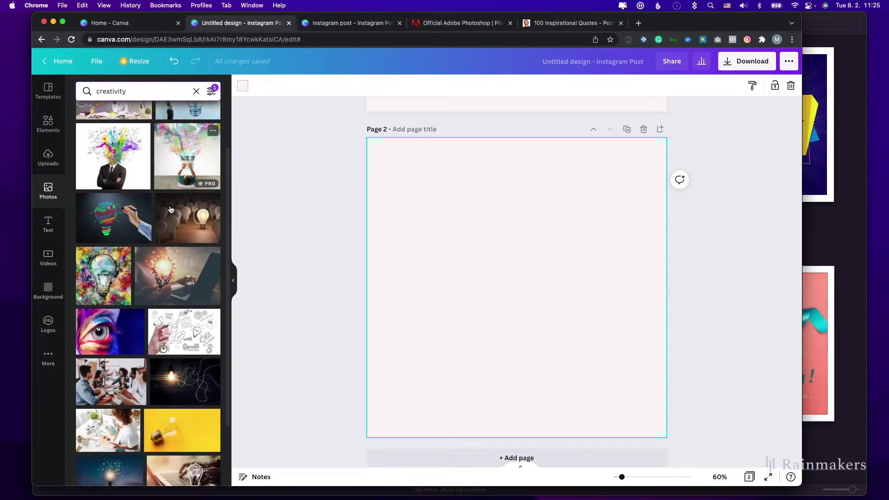
{"action": "scroll", "coordinate": [168, 225], "scroll_direction": "down", "scroll_amount": 1}
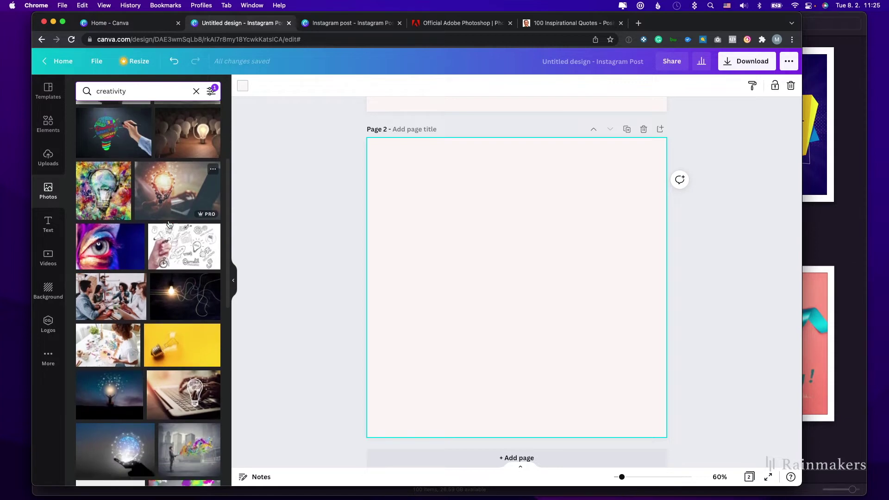
{"action": "scroll", "coordinate": [169, 225], "scroll_direction": "up", "scroll_amount": 4}
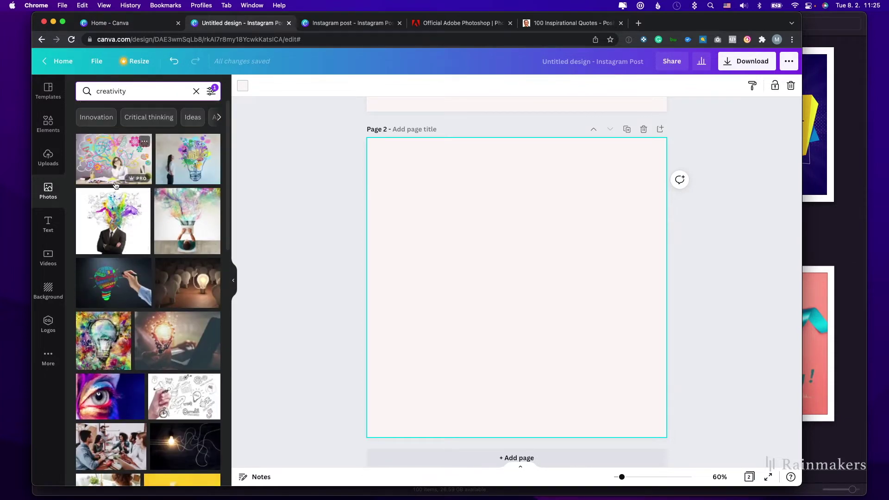
{"action": "left_click_drag", "start_coordinate": [115, 179], "coordinate": [370, 229]}
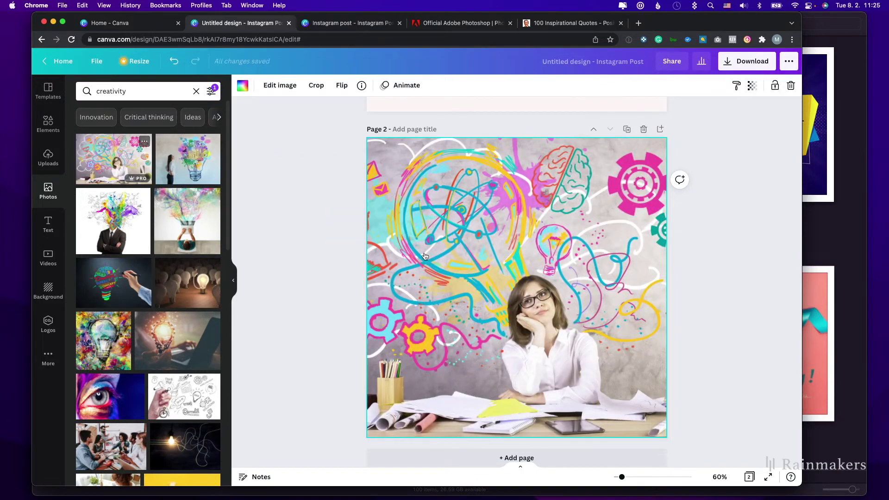
{"action": "double_click", "coordinate": [473, 269]}
{"action": "mouse_move", "coordinate": [473, 269]}
{"action": "left_mouse_down"}
{"action": "mouse_move", "coordinate": [503, 269]}
{"action": "mouse_move", "coordinate": [443, 268]}
{"action": "mouse_move", "coordinate": [470, 269]}
{"action": "left_mouse_up"}
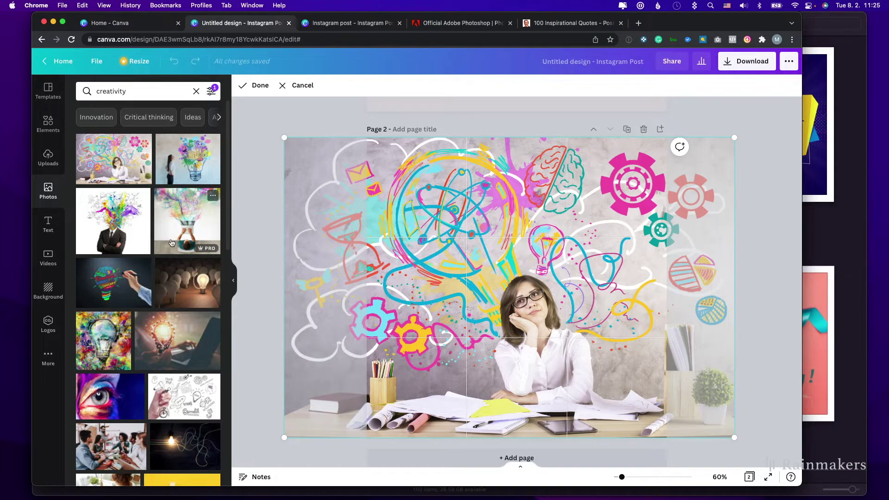
- Try placing the photo of the girl with paint-covered hands as a separate image over page 2's photo and remove it
{"action": "scroll", "coordinate": [173, 245], "scroll_direction": "down", "scroll_amount": 3}
{"action": "scroll", "coordinate": [173, 245], "scroll_direction": "down", "scroll_amount": 7}
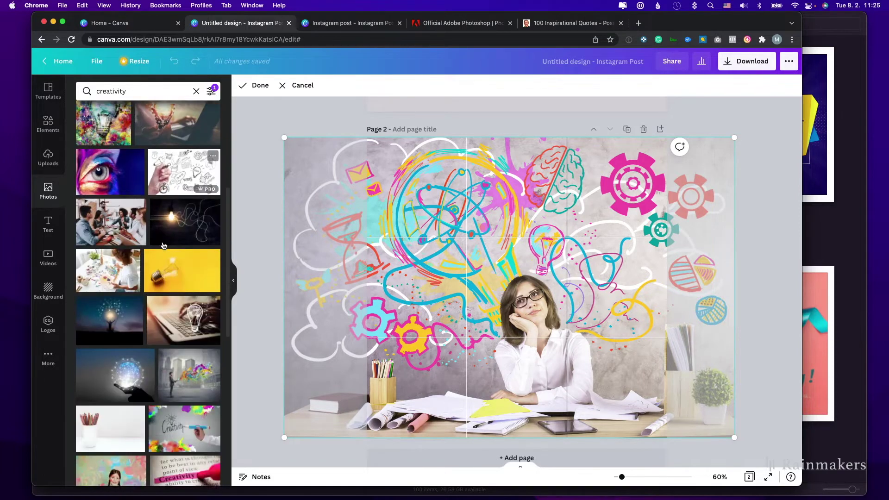
{"action": "scroll", "coordinate": [163, 245], "scroll_direction": "down", "scroll_amount": 3}
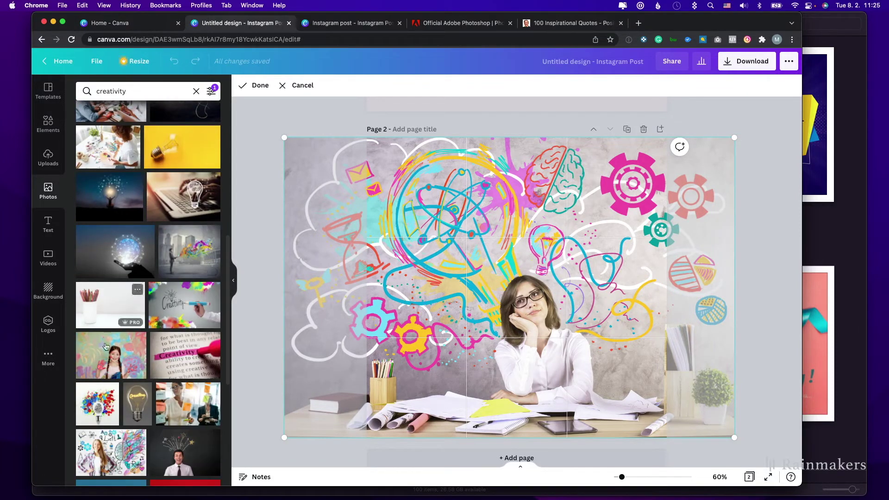
{"action": "left_click", "coordinate": [91, 363]}
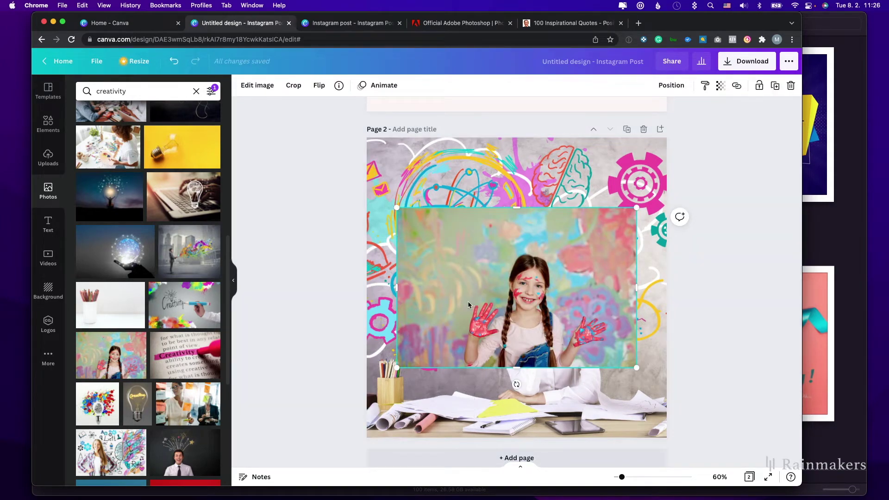
{"action": "mouse_move", "coordinate": [429, 249]}
{"action": "left_mouse_down"}
{"action": "mouse_move", "coordinate": [465, 244]}
{"action": "mouse_move", "coordinate": [425, 243]}
{"action": "left_mouse_up"}
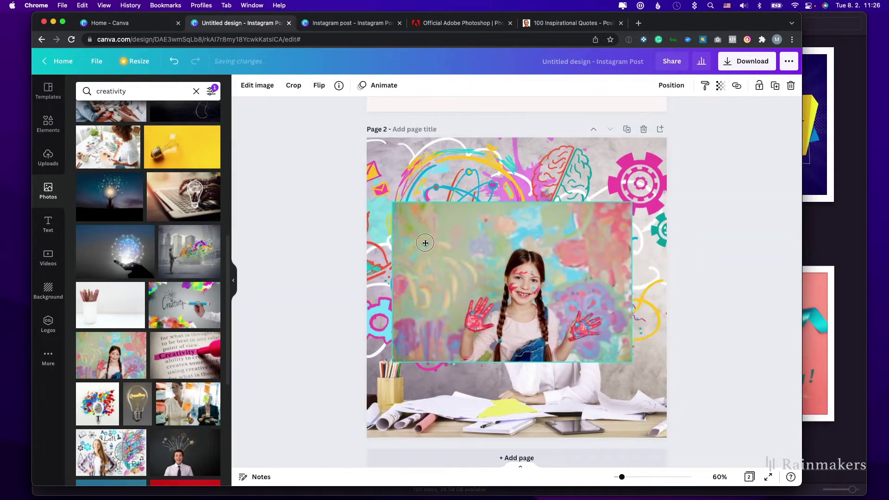
{"action": "key", "text": "Delete"}
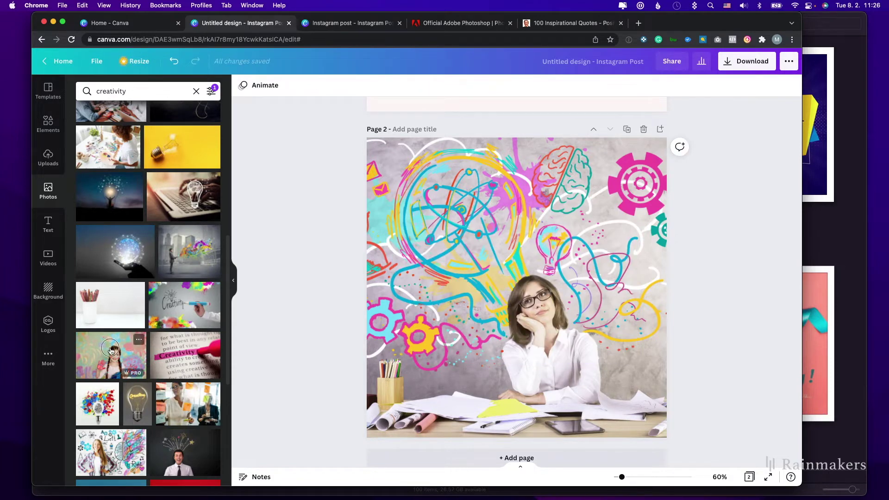
- Replace page 2's background with the photo of the girl with paint-covered hands and shift its crop left
{"action": "left_click_drag", "start_coordinate": [112, 351], "coordinate": [364, 298]}
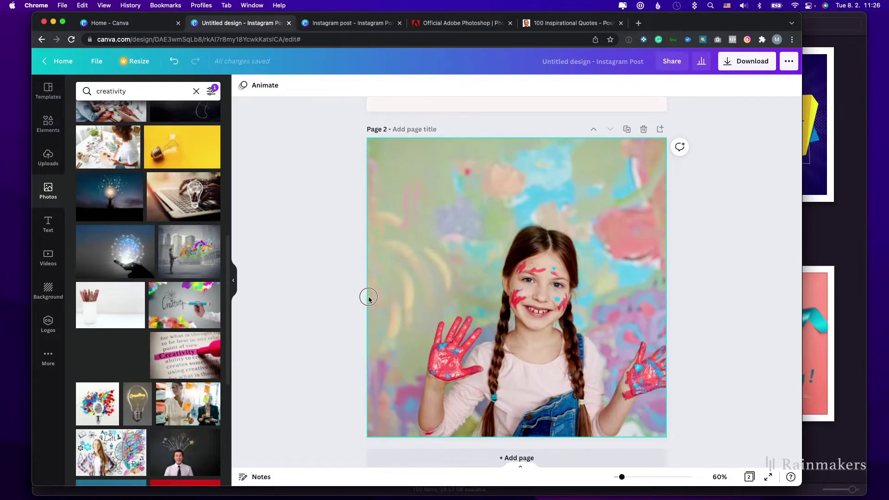
{"action": "left_click", "coordinate": [501, 308]}
{"action": "double_click", "coordinate": [512, 315]}
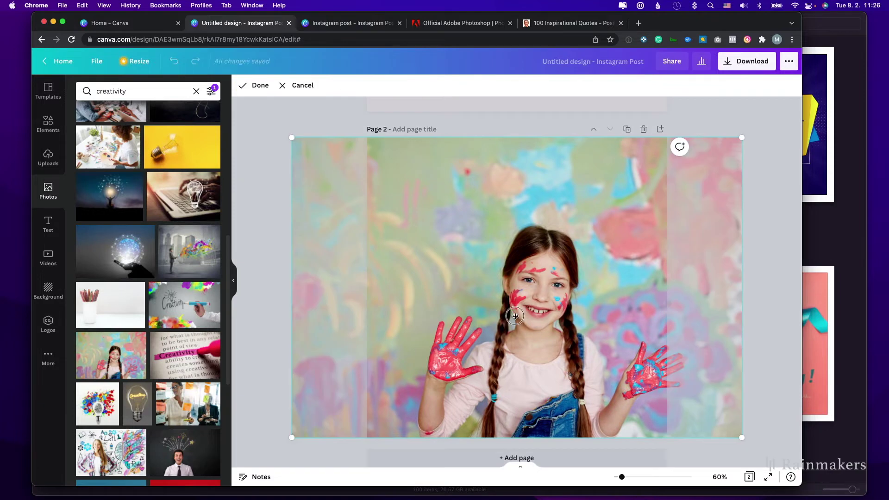
{"action": "left_click_drag", "start_coordinate": [515, 316], "coordinate": [490, 365]}
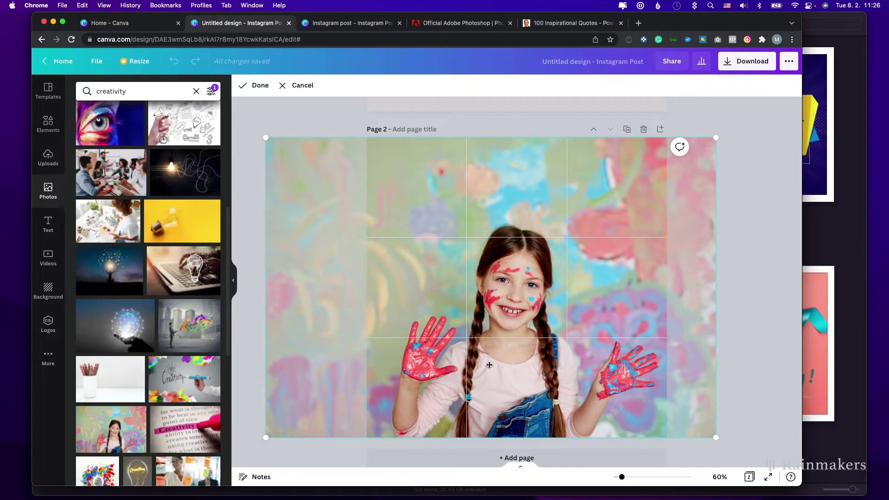
{"action": "key", "text": "Return"}
{"action": "key", "text": "Escape"}
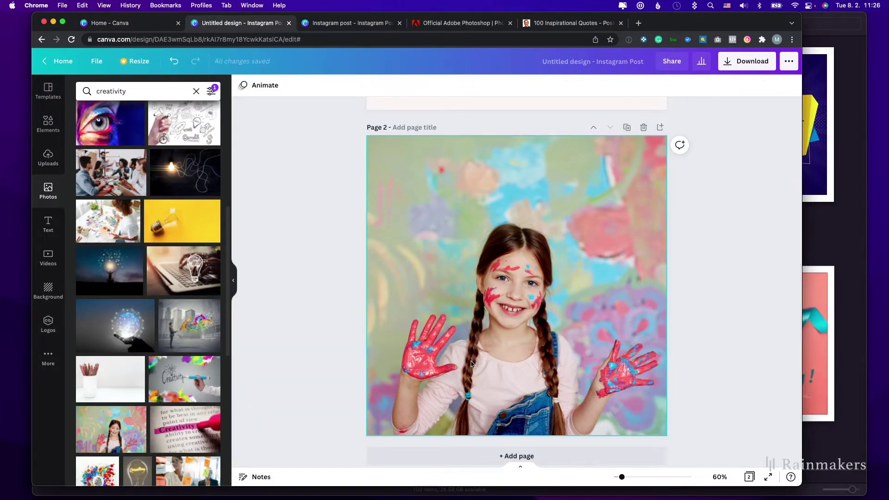
- Readjust the background photo's crop on page 2 by shifting the image slightly back to the right
{"action": "scroll", "coordinate": [471, 363], "scroll_direction": "up", "scroll_amount": 1}
{"action": "double_click", "coordinate": [464, 360]}
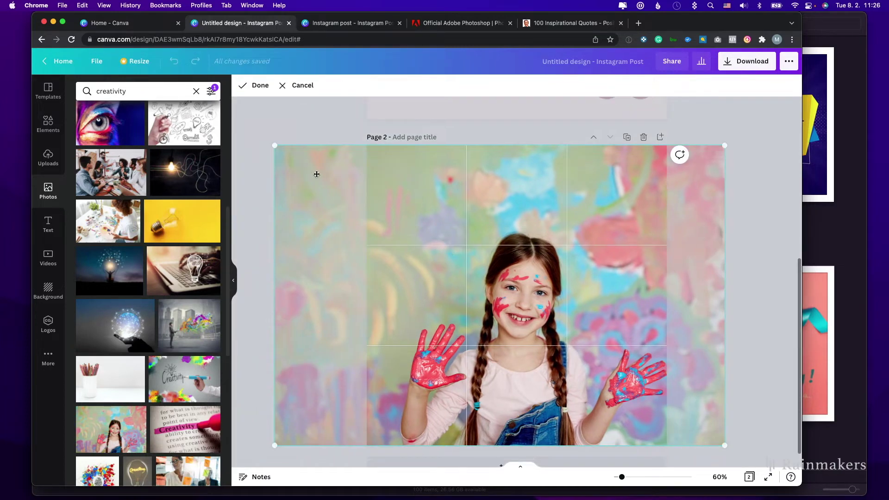
{"action": "left_click", "coordinate": [308, 141]}
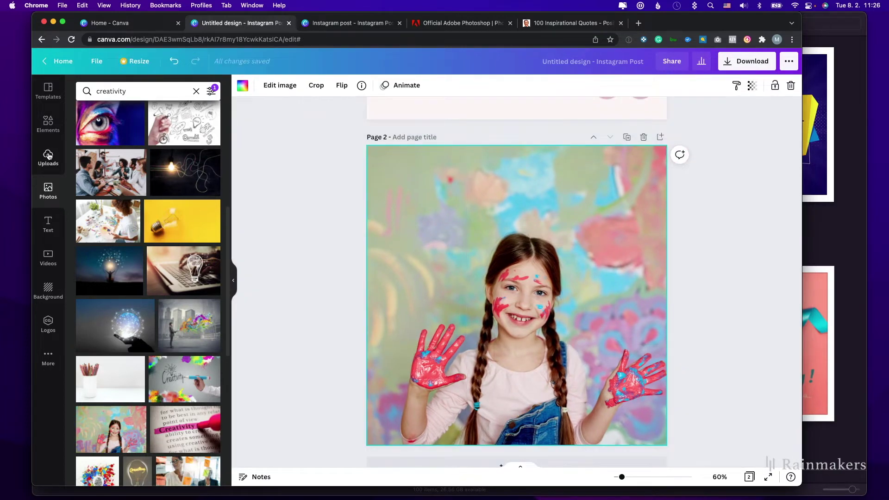
- Add a default heading text box to page 2
{"action": "left_click", "coordinate": [48, 224]}
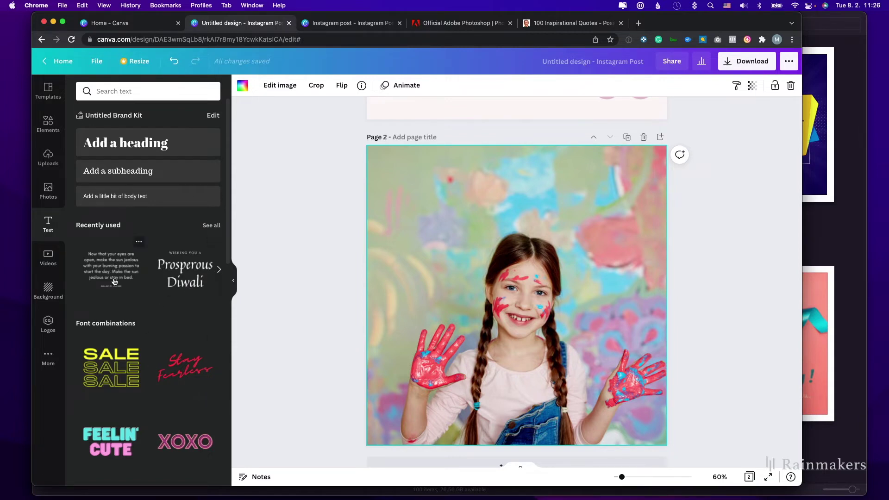
{"action": "scroll", "coordinate": [151, 323], "scroll_direction": "down", "scroll_amount": 10}
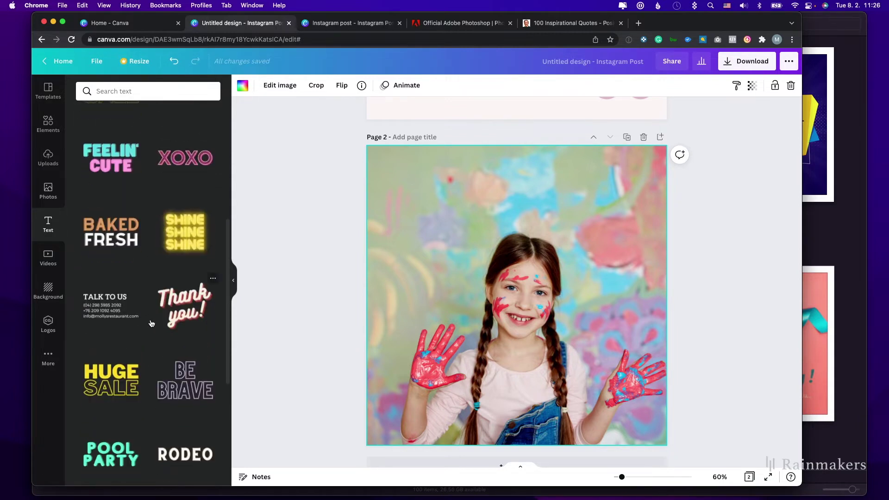
{"action": "scroll", "coordinate": [151, 323], "scroll_direction": "up", "scroll_amount": 10}
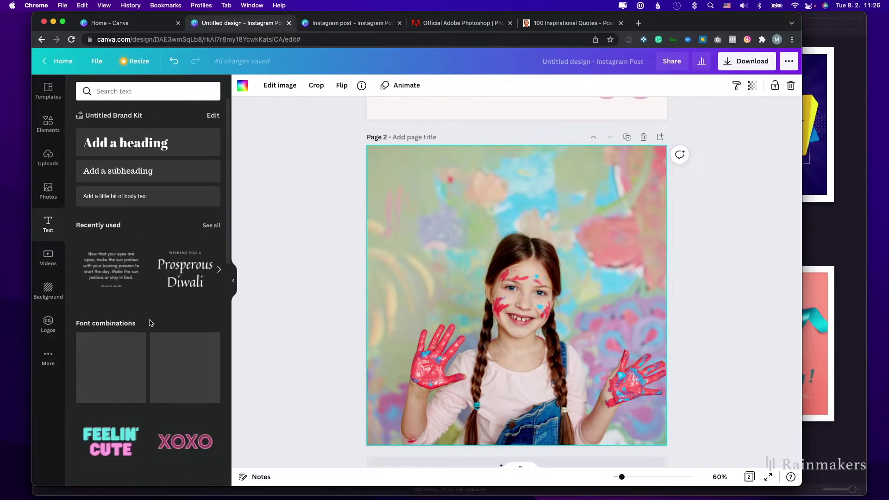
{"action": "left_click", "coordinate": [129, 145]}
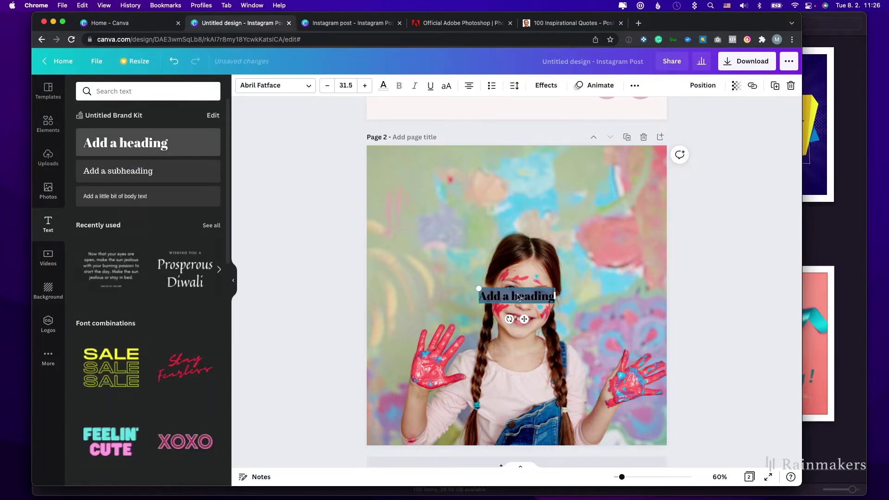
{"action": "double_click", "coordinate": [512, 297]}
{"action": "left_click", "coordinate": [494, 296]}
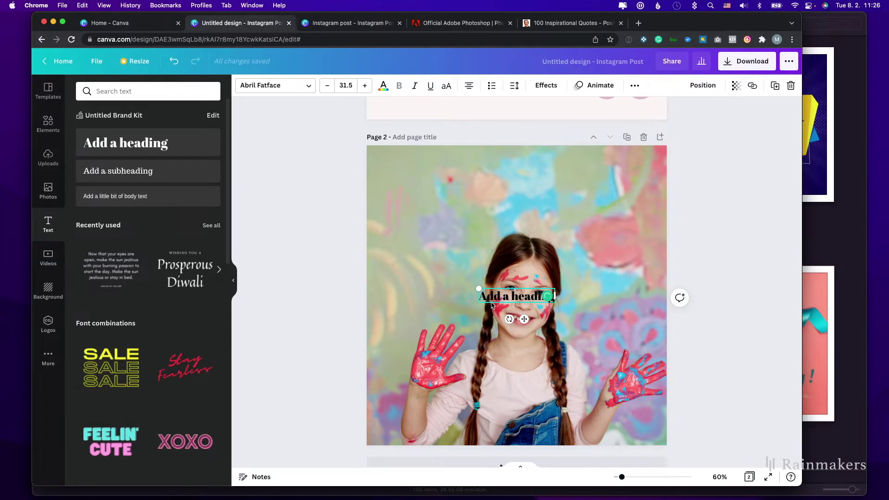
- Move the heading to the open area above the girl's head and enlarge it to size 63.9
{"action": "left_click", "coordinate": [492, 306]}
{"action": "left_click_drag", "start_coordinate": [494, 298], "coordinate": [412, 185]}
{"action": "left_click_drag", "start_coordinate": [473, 191], "coordinate": [535, 212]}
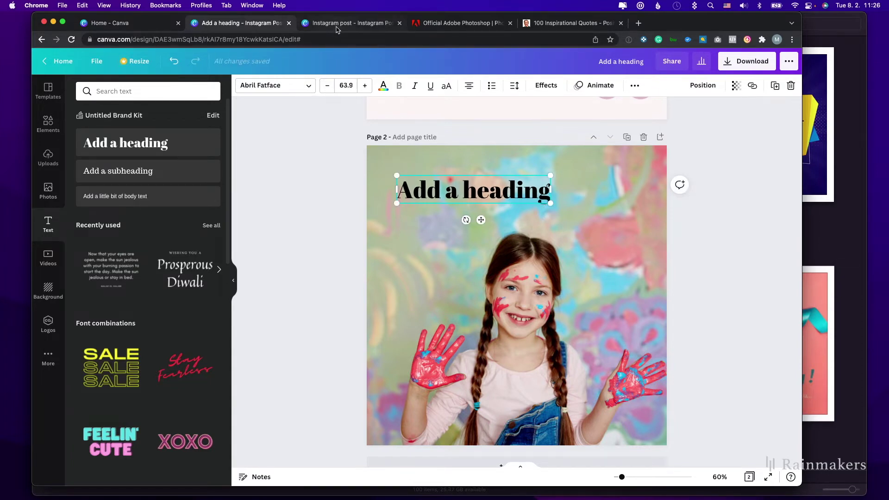
- Replace the heading text with "Optimism is the one quality more associated with success and happiness than any other."
{"action": "left_click", "coordinate": [431, 193]}
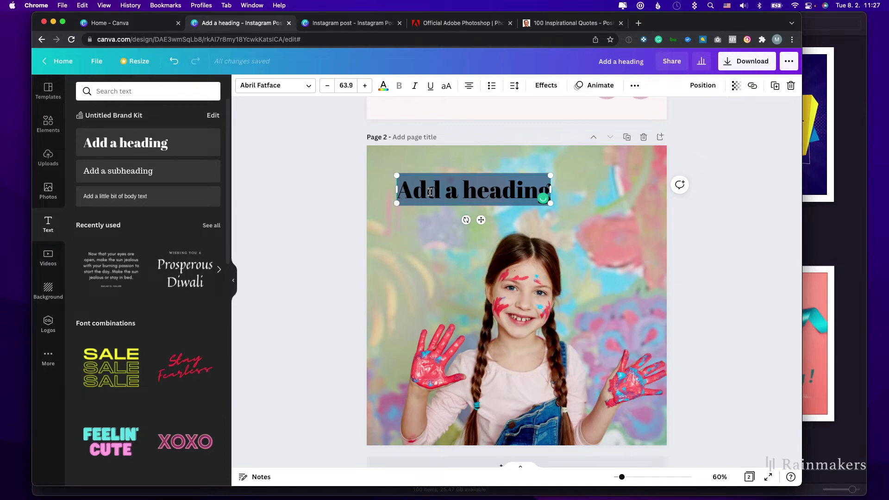
{"action": "type", "text": "Optimism is the one quality more associated with success and happiness than any other."}
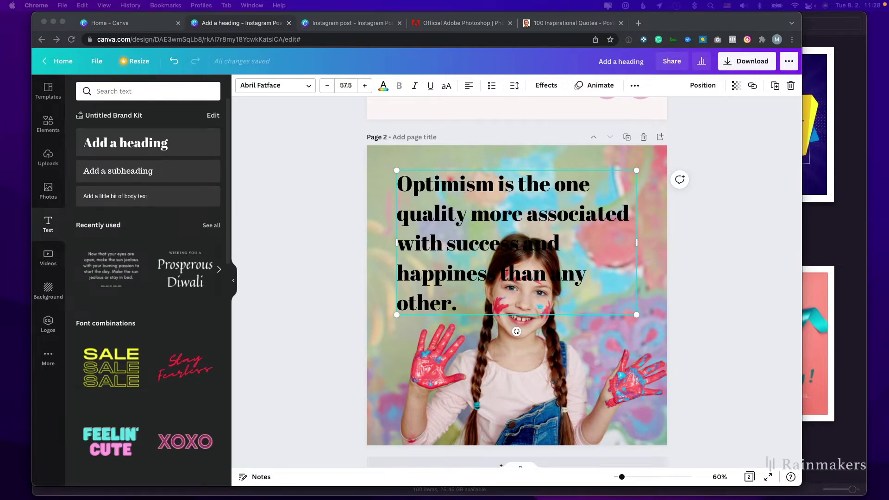
- Search the font library for "sans serif" fonts for the quote text
{"action": "left_click", "coordinate": [275, 86]}
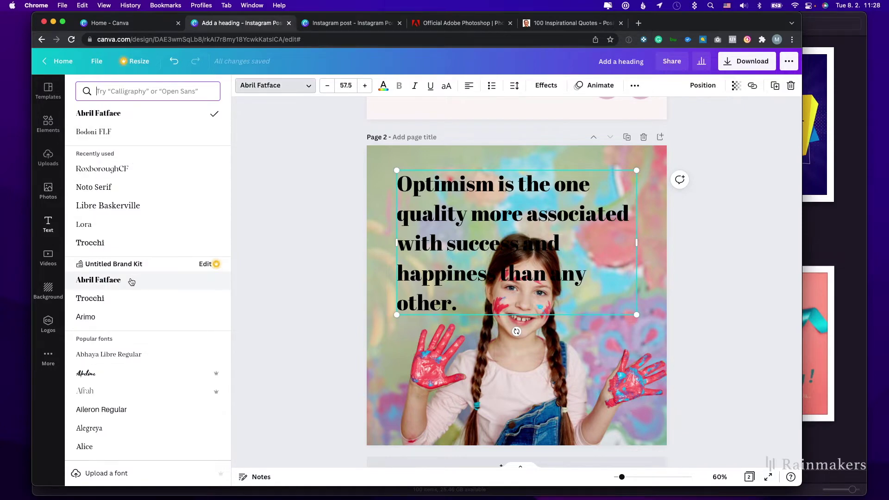
{"action": "scroll", "coordinate": [114, 330], "scroll_direction": "down", "scroll_amount": 5}
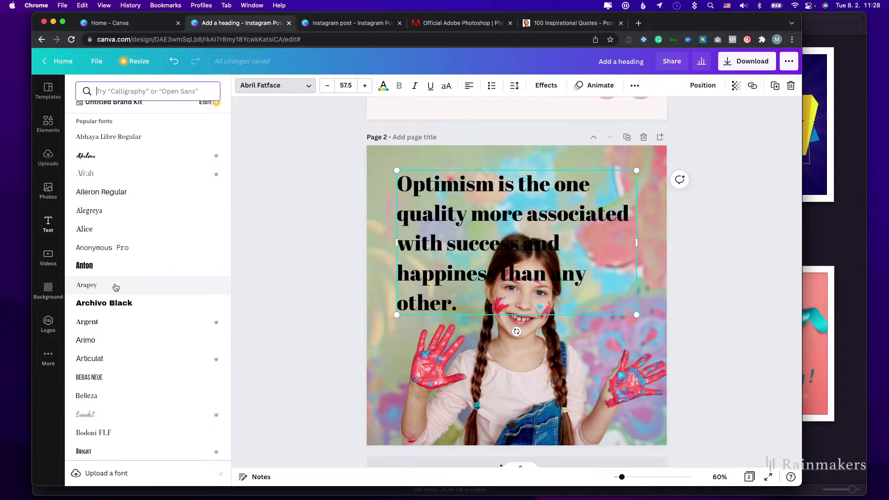
{"action": "scroll", "coordinate": [115, 208], "scroll_direction": "up", "scroll_amount": 5}
{"action": "left_click", "coordinate": [115, 91]}
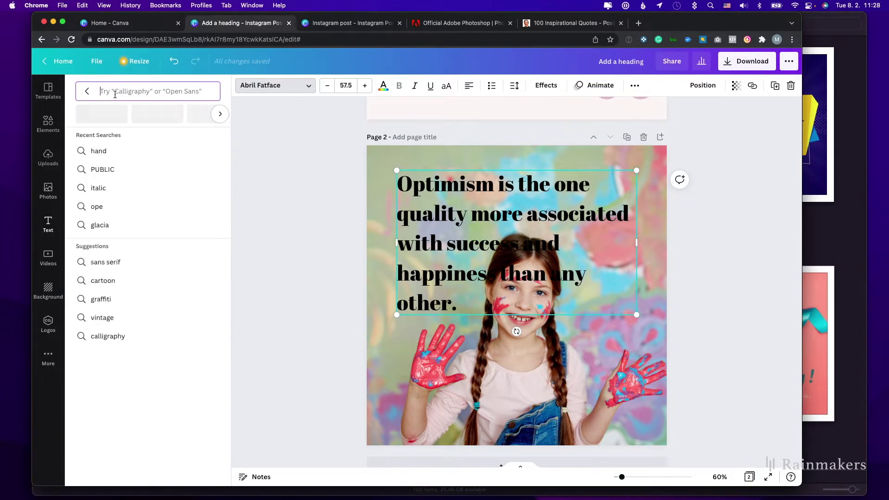
{"action": "type", "text": "san"}
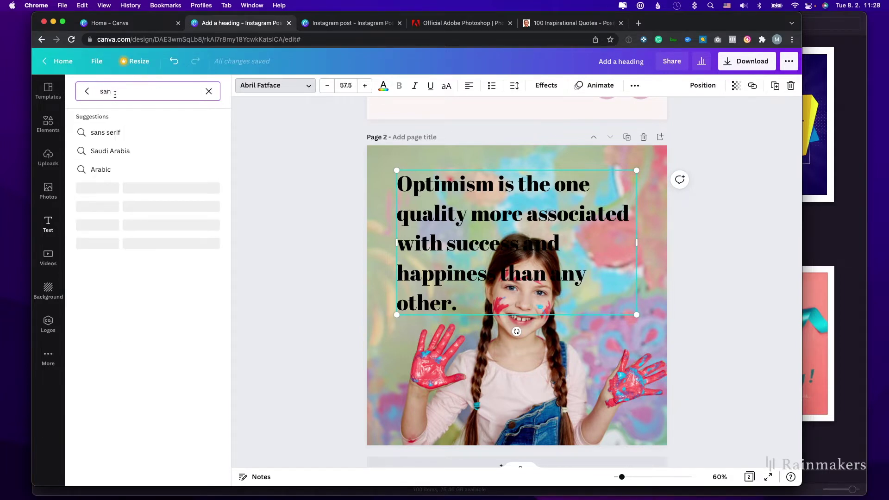
{"action": "type", "text": "s"}
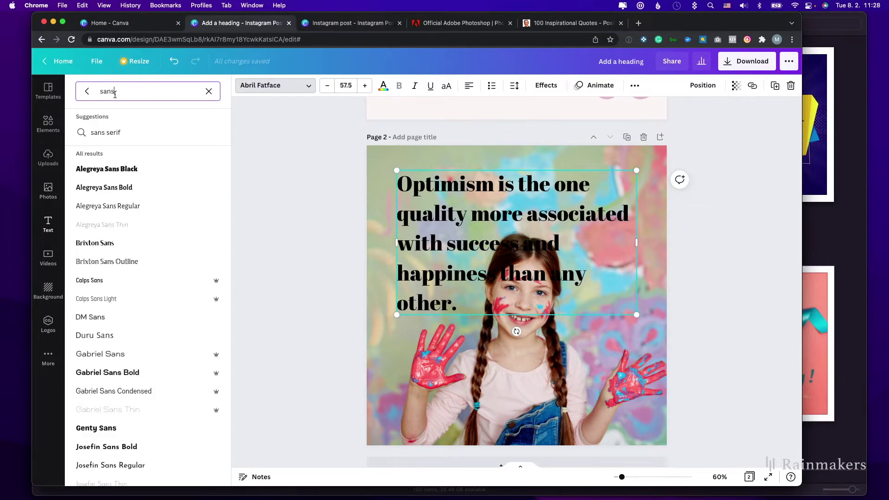
{"action": "left_click", "coordinate": [114, 133]}
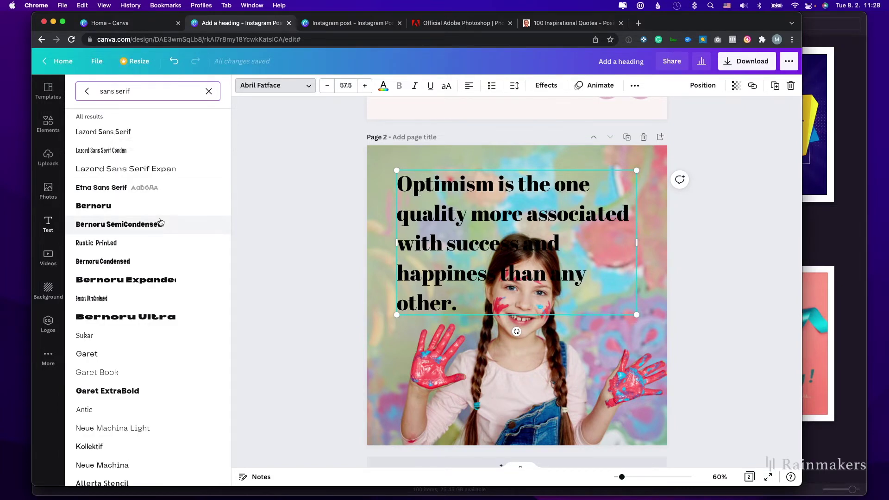
- Try the Garet and Kollektif fonts on the quote text
{"action": "left_click", "coordinate": [87, 358]}
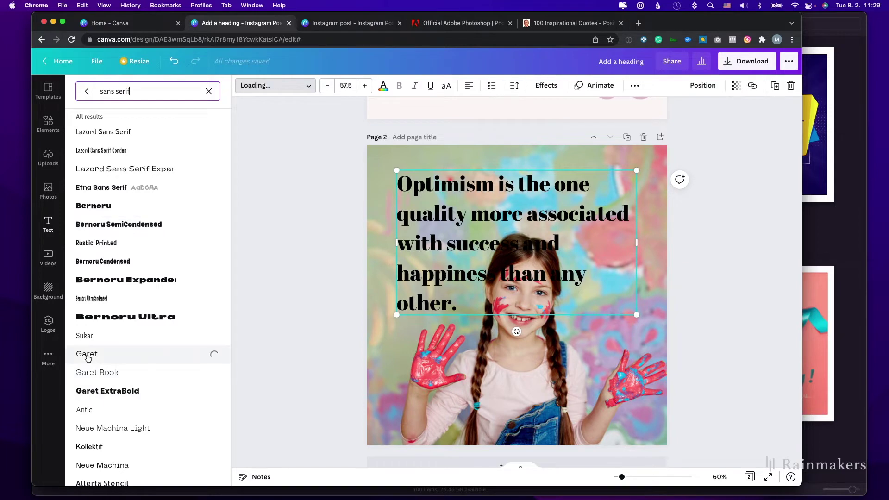
{"action": "scroll", "coordinate": [100, 396], "scroll_direction": "down", "scroll_amount": 2}
{"action": "left_click", "coordinate": [97, 396]}
- Set the quote's font to Nourd Bold from the sans serif fonts
{"action": "scroll", "coordinate": [102, 398], "scroll_direction": "down", "scroll_amount": 5}
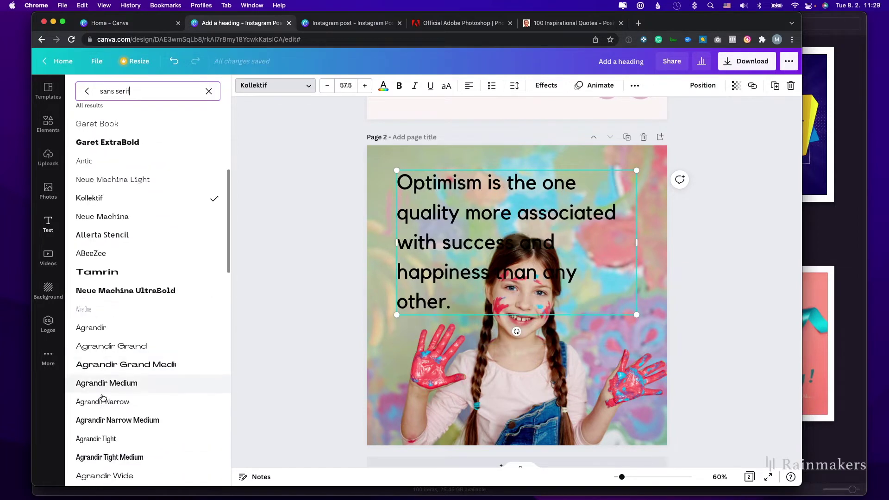
{"action": "scroll", "coordinate": [102, 397], "scroll_direction": "down", "scroll_amount": 9}
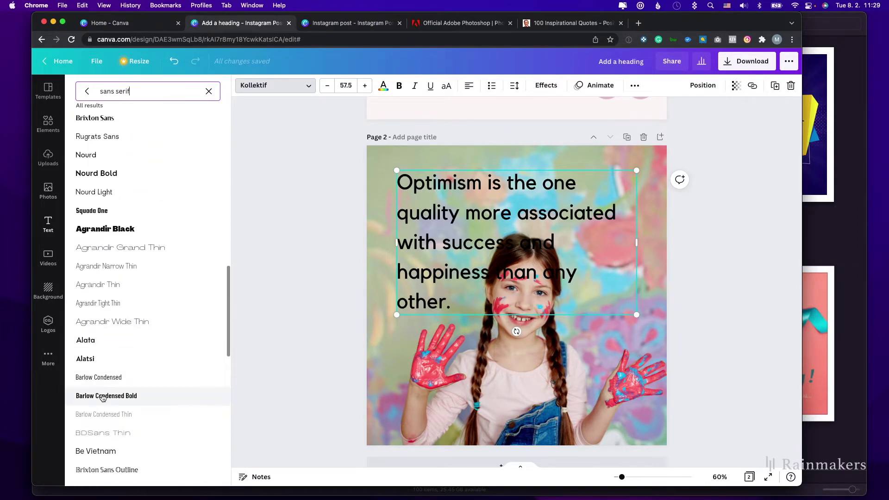
{"action": "left_click", "coordinate": [96, 173]}
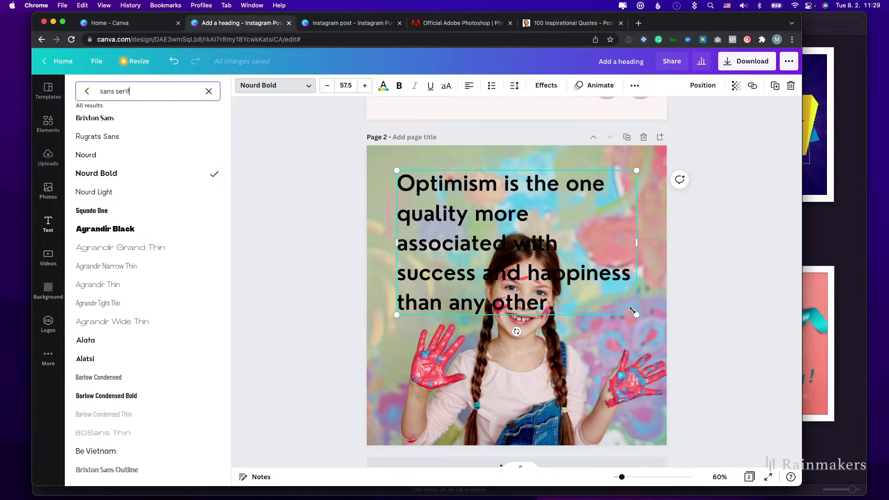
- Scale the quote text down to size 46 and widen its text box so it fits in four lines
{"action": "left_click_drag", "start_coordinate": [633, 310], "coordinate": [592, 278]}
{"action": "left_click_drag", "start_coordinate": [592, 228], "coordinate": [639, 230]}
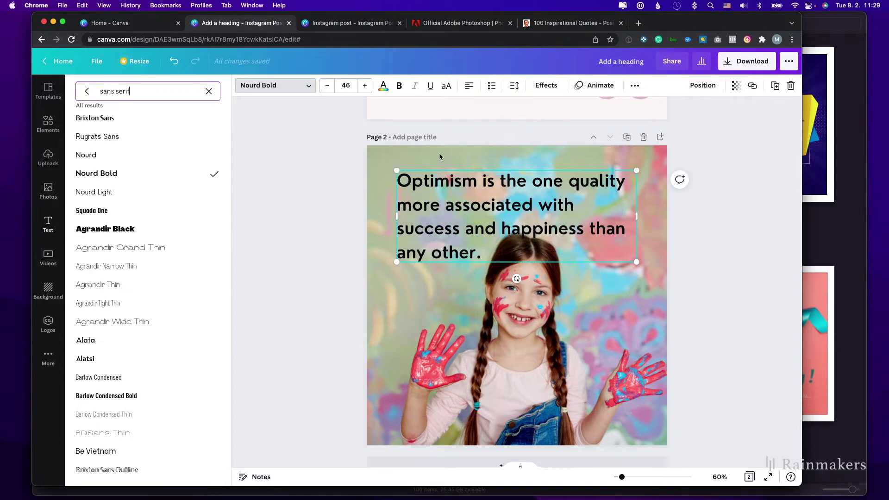
- Try the photo's dark brown, purple and light teal colours on the quote text, and set it to the salmon #d78b83
{"action": "left_click", "coordinate": [383, 88]}
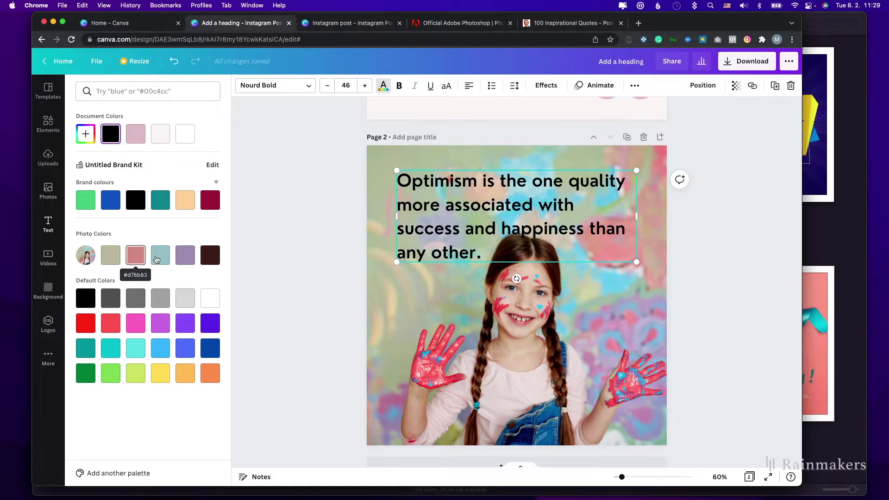
{"action": "left_click", "coordinate": [204, 260]}
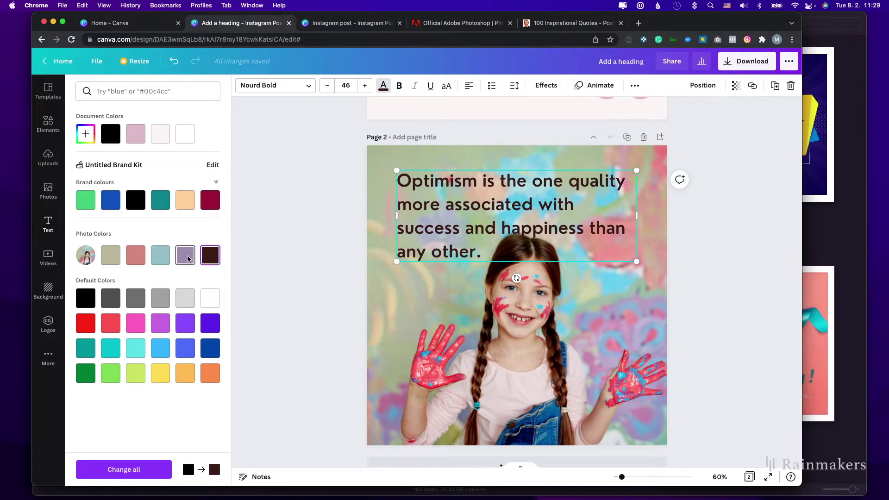
{"action": "left_click", "coordinate": [187, 259]}
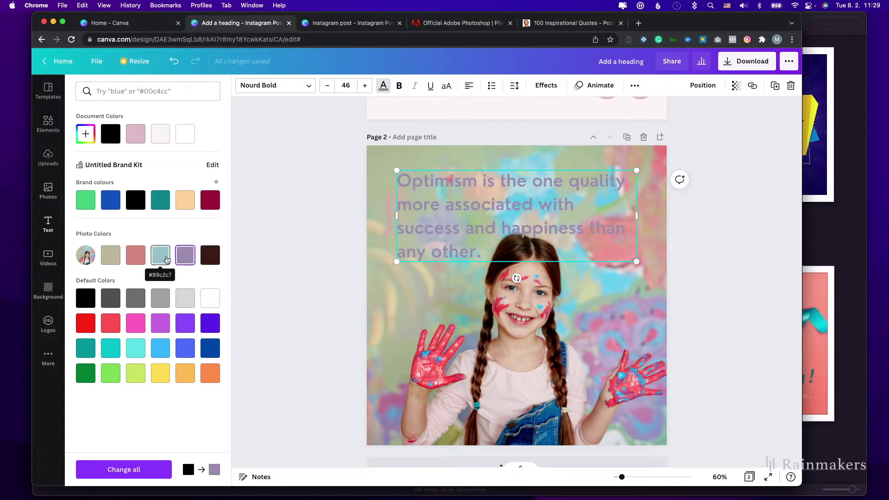
{"action": "left_click", "coordinate": [167, 260]}
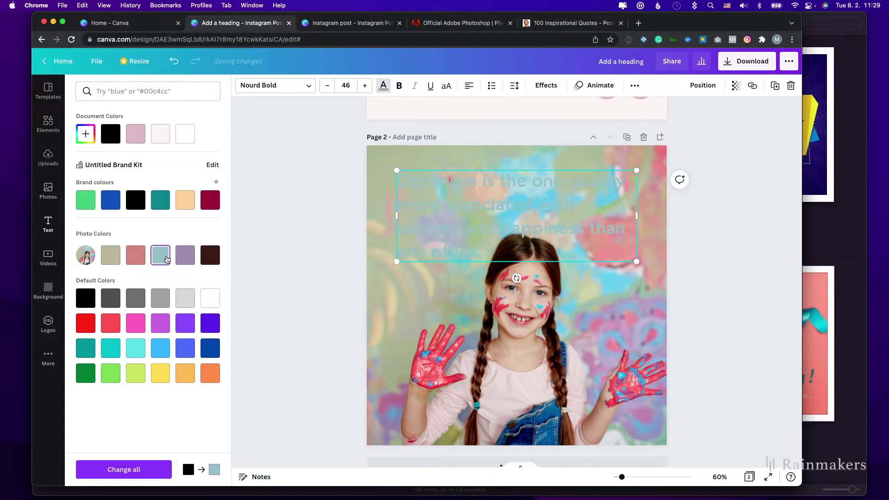
{"action": "left_click", "coordinate": [139, 258]}
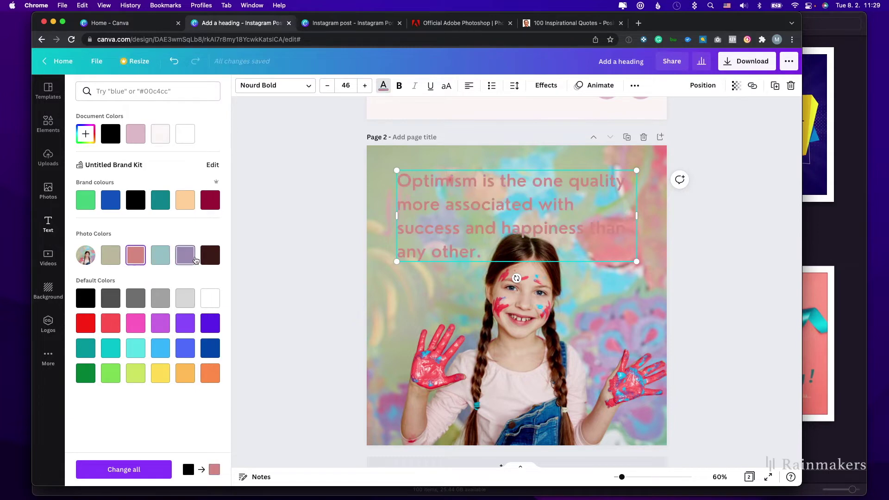
- Search the colour palettes for purple and set the quote text to the dark purple of the Morning Breeze palette
{"action": "left_click", "coordinate": [210, 255]}
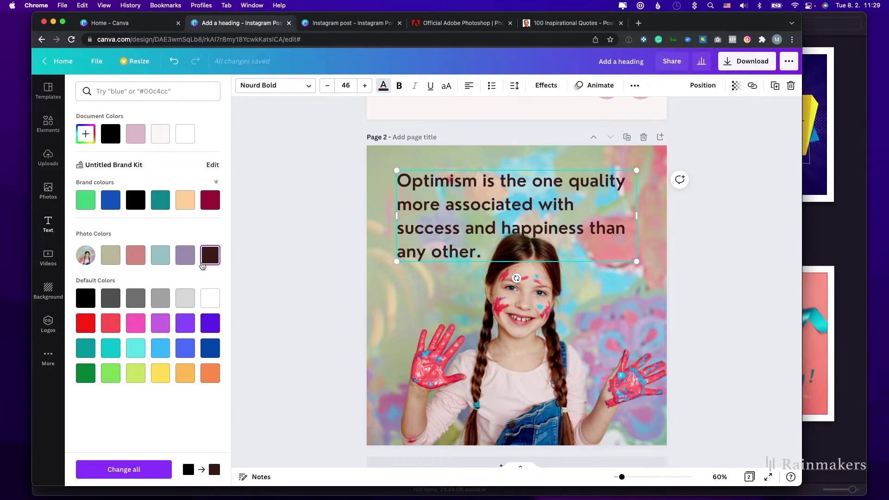
{"action": "left_click", "coordinate": [107, 95]}
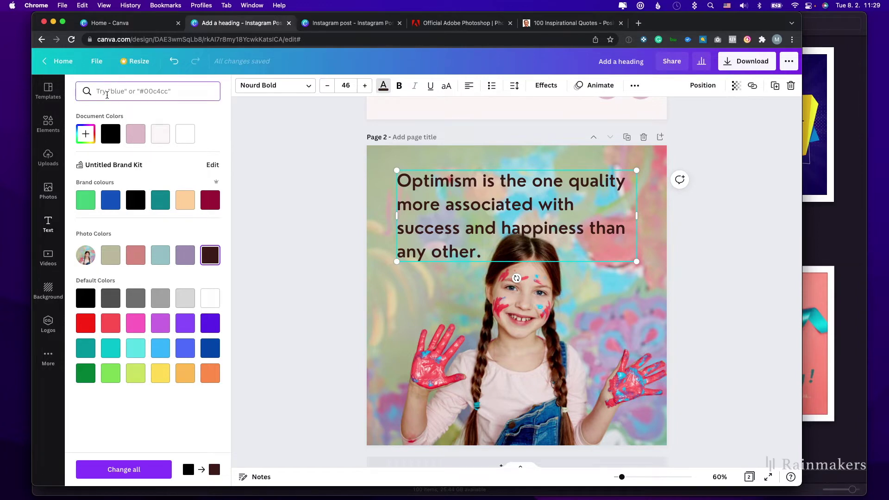
{"action": "type", "text": "purple"}
{"action": "key", "text": "Return"}
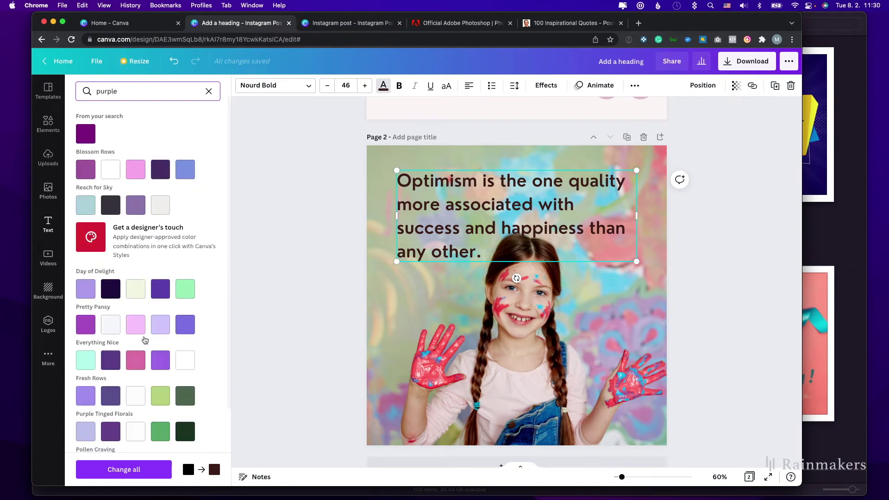
{"action": "scroll", "coordinate": [143, 343], "scroll_direction": "down", "scroll_amount": 5}
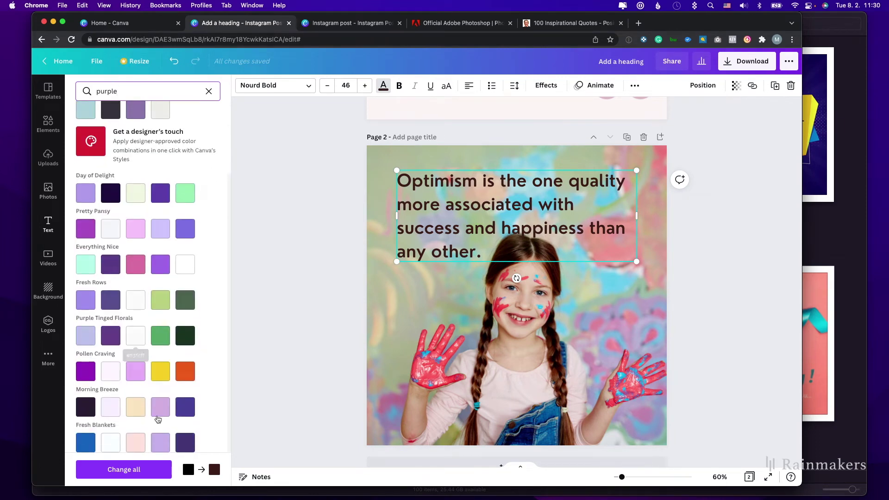
{"action": "left_click", "coordinate": [181, 408]}
{"action": "left_click", "coordinate": [342, 248]}
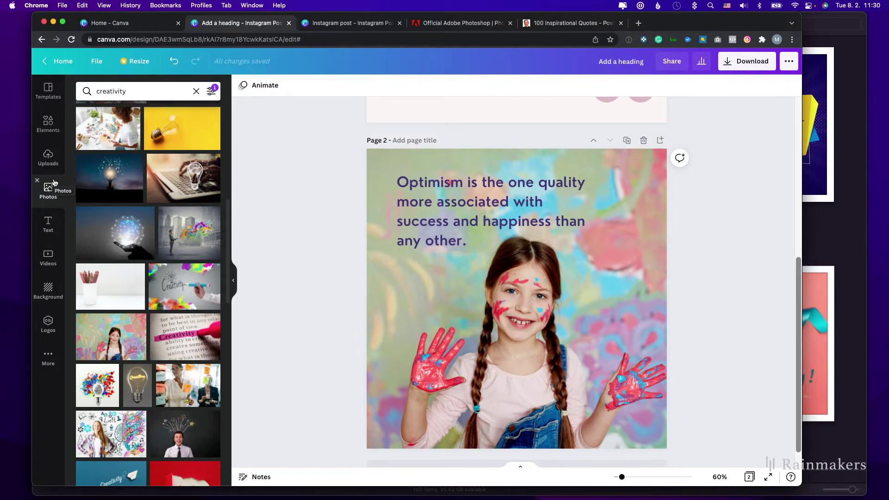
- Add a square shape to page 2 and position it behind the start of the quote text
{"action": "left_click", "coordinate": [48, 125]}
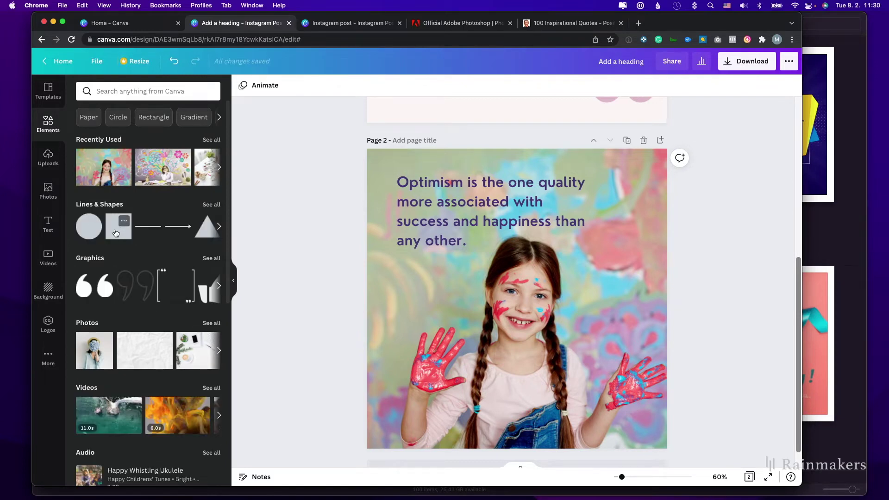
{"action": "scroll", "coordinate": [117, 235], "scroll_direction": "right", "scroll_amount": 1}
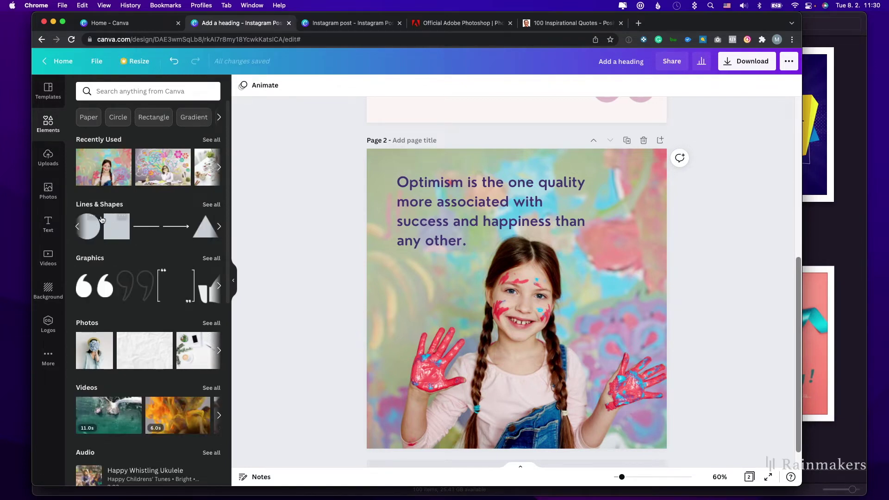
{"action": "left_click", "coordinate": [114, 238]}
{"action": "left_click_drag", "start_coordinate": [441, 298], "coordinate": [396, 247]}
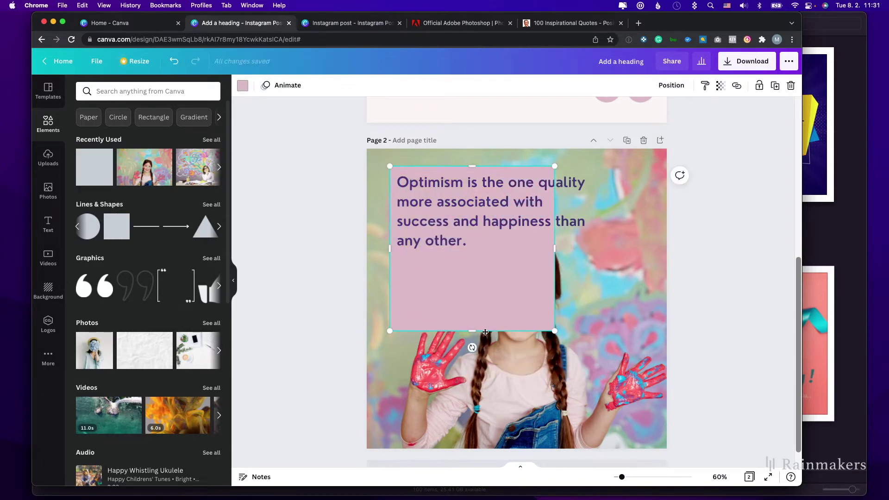
- Widen the quote's text box so it wraps in three lines, and resize the square into a rectangle closely framing the text
{"action": "left_click_drag", "start_coordinate": [485, 332], "coordinate": [485, 250]}
{"action": "left_click_drag", "start_coordinate": [555, 206], "coordinate": [617, 209]}
{"action": "left_click", "coordinate": [576, 183]}
{"action": "left_click", "coordinate": [625, 251]}
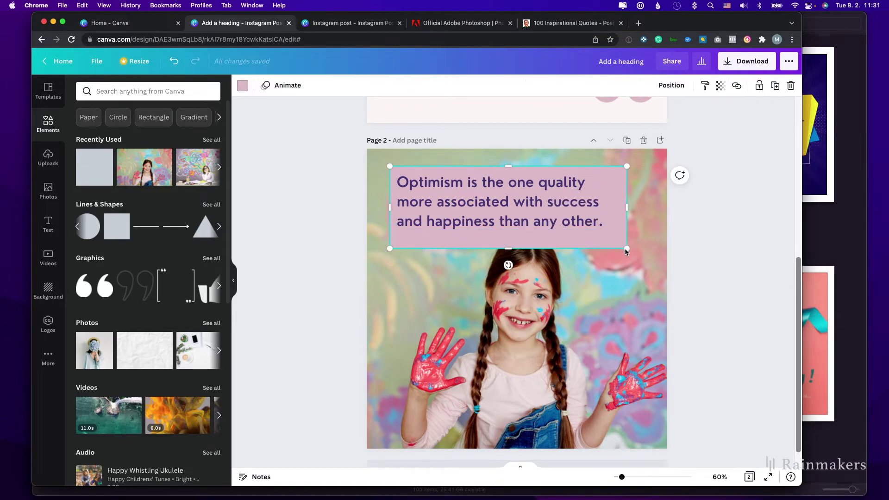
{"action": "left_click_drag", "start_coordinate": [625, 251], "coordinate": [610, 242]}
{"action": "left_click_drag", "start_coordinate": [499, 243], "coordinate": [499, 234]}
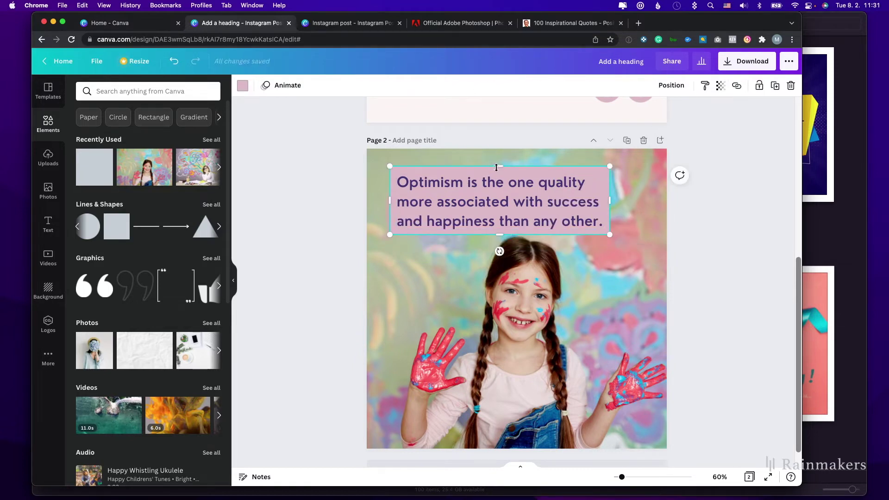
{"action": "left_click_drag", "start_coordinate": [497, 168], "coordinate": [496, 170]}
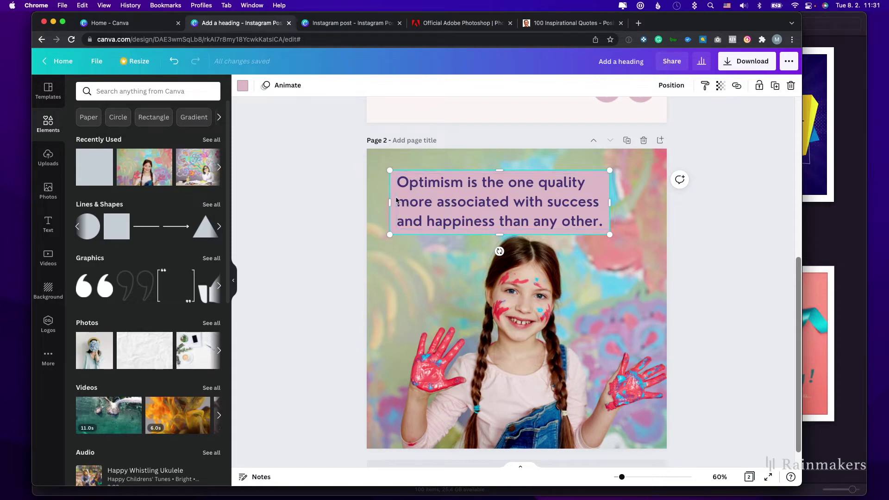
- Fill the rectangle behind the quote with white and make it semi-transparent so the photo shows through
{"action": "left_click", "coordinate": [243, 85]}
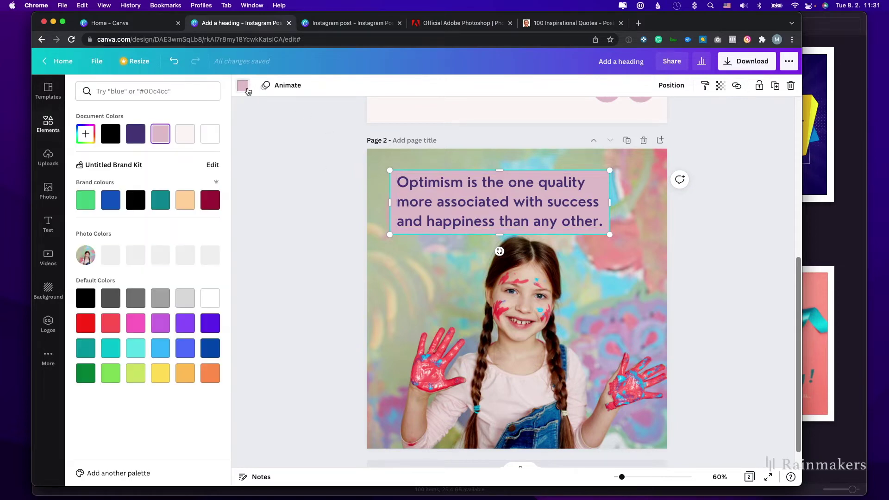
{"action": "left_click", "coordinate": [209, 133]}
{"action": "key", "text": "Escape"}
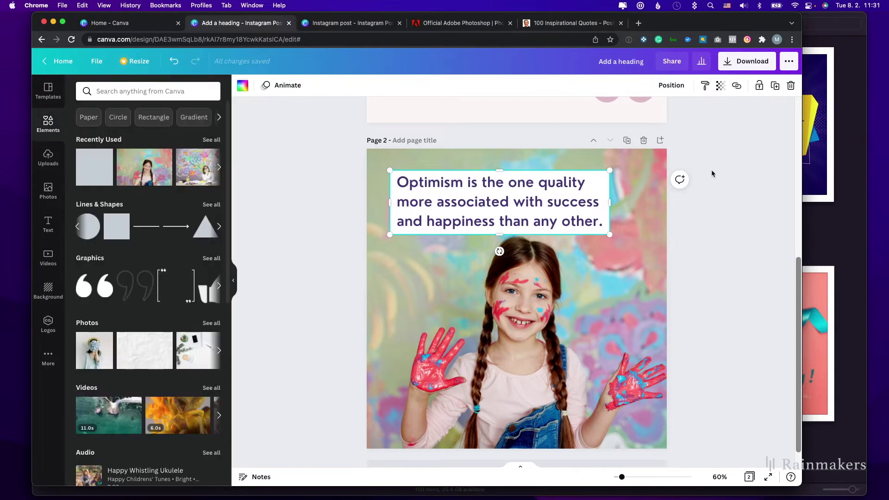
{"action": "left_click", "coordinate": [719, 86]}
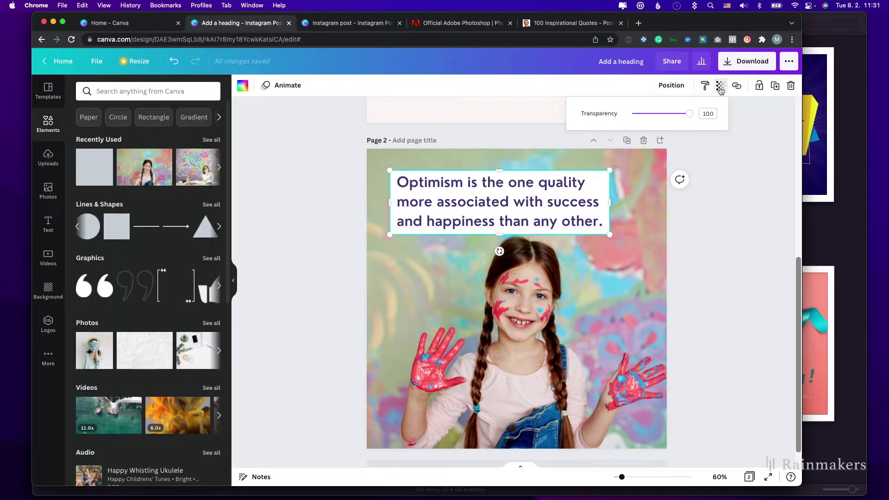
{"action": "left_click_drag", "start_coordinate": [690, 113], "coordinate": [662, 117]}
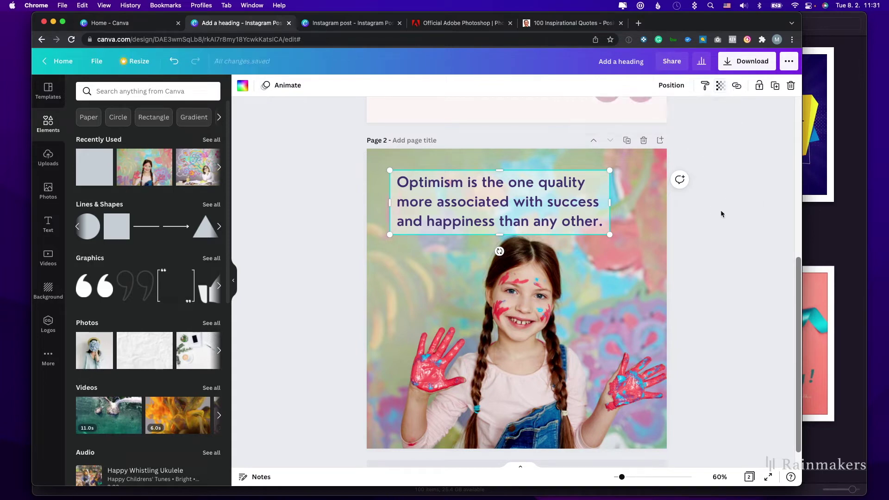
{"action": "left_click", "coordinate": [430, 277]}
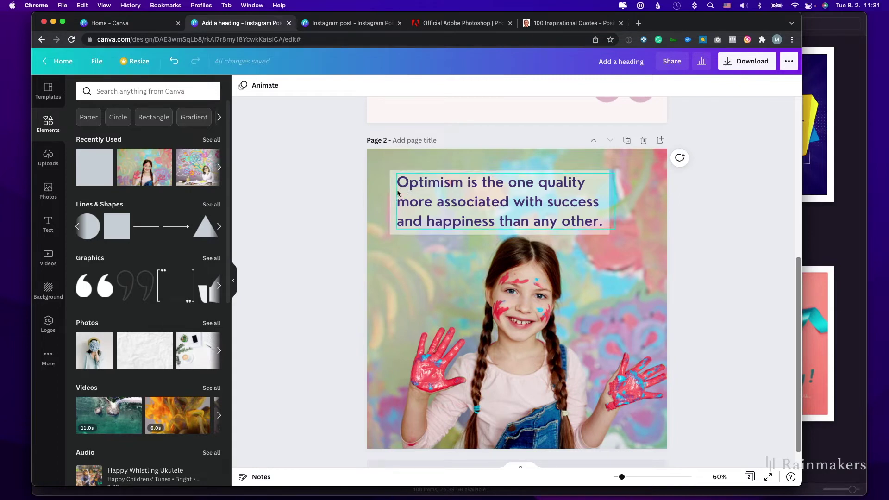
{"action": "left_click", "coordinate": [377, 280]}
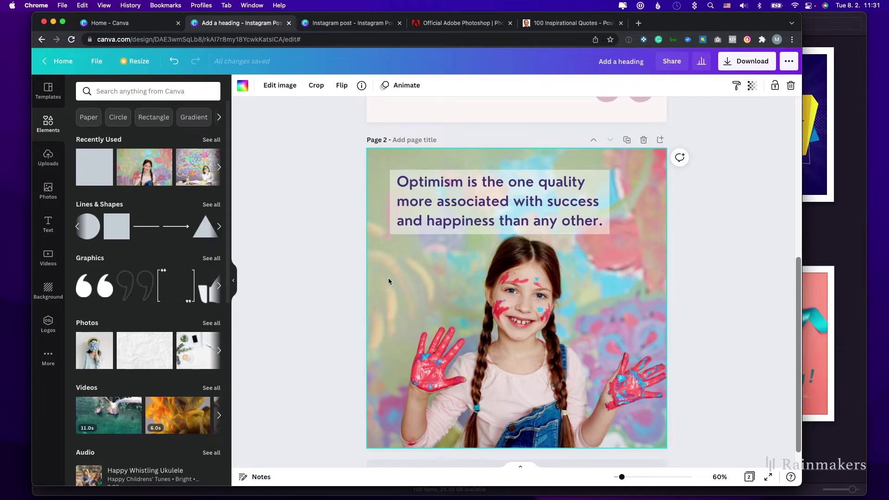
{"action": "scroll", "coordinate": [389, 280], "scroll_direction": "down", "scroll_amount": 1}
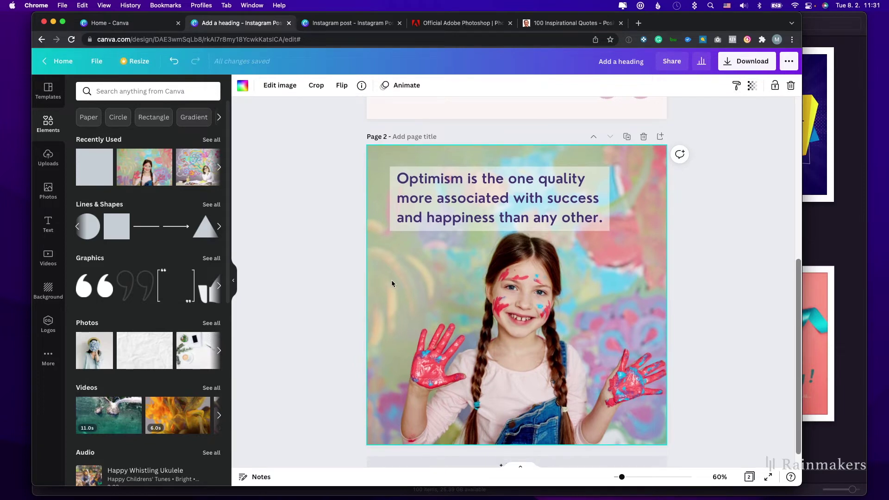
- Review the design's download file types and its publishing, sharing and printing options
{"action": "left_click", "coordinate": [747, 65]}
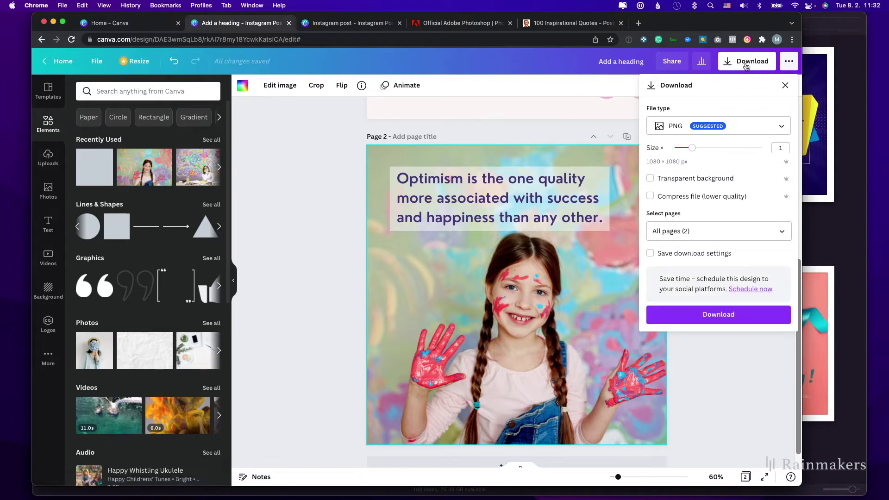
{"action": "left_click", "coordinate": [730, 127]}
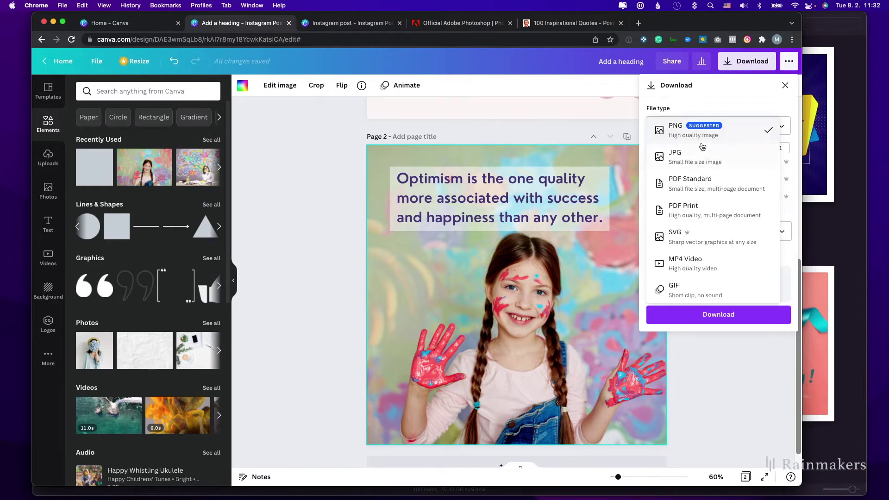
{"action": "left_click", "coordinate": [741, 129]}
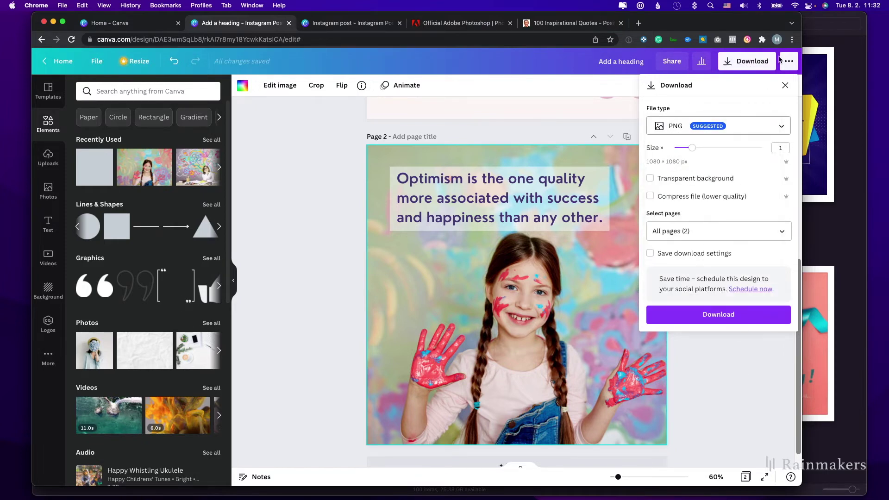
{"action": "left_click", "coordinate": [789, 61]}
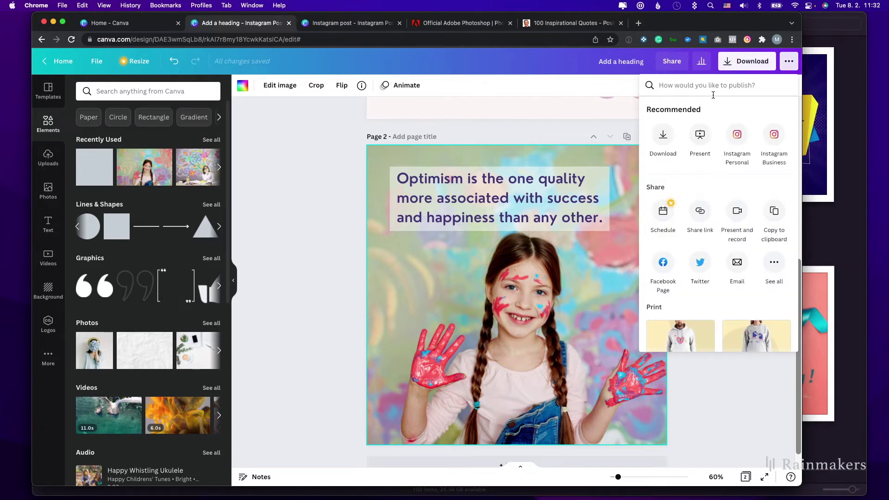
{"action": "scroll", "coordinate": [662, 213], "scroll_direction": "down", "scroll_amount": 2}
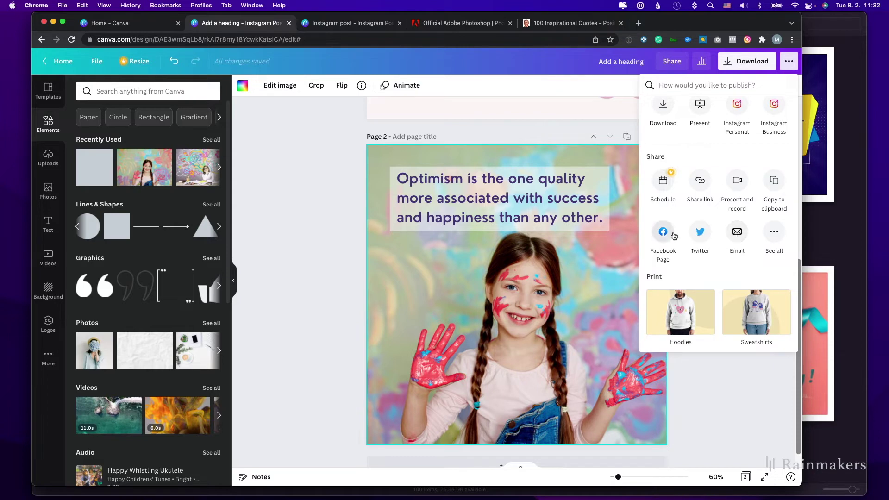
{"action": "left_click", "coordinate": [685, 367]}
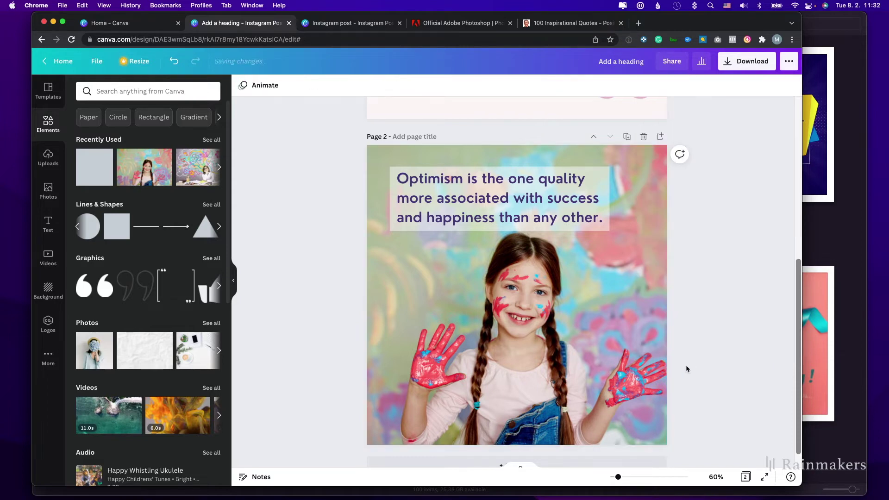
- Add a third page to the design and search the stock photos for people
{"action": "scroll", "coordinate": [511, 446], "scroll_direction": "down", "scroll_amount": 1}
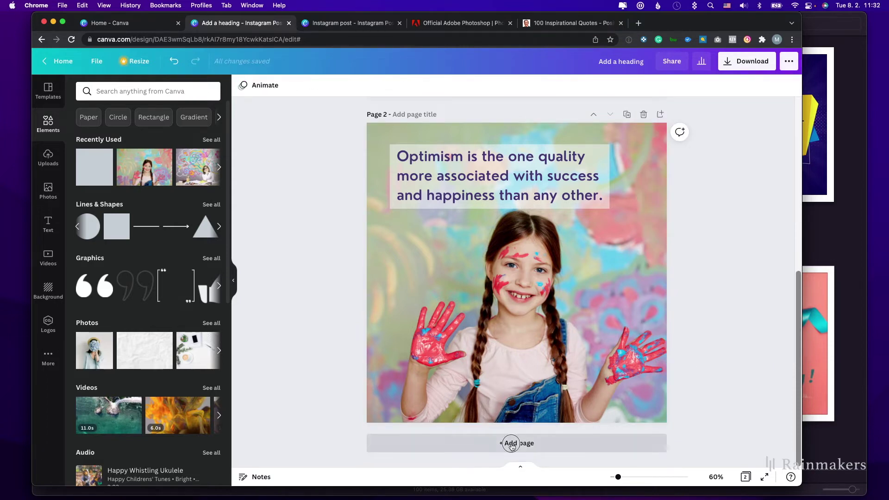
{"action": "left_click", "coordinate": [511, 444]}
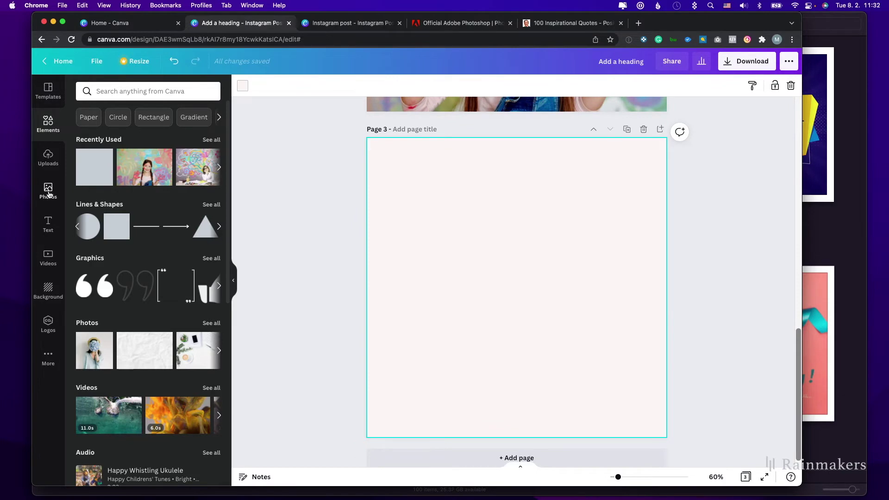
{"action": "left_click", "coordinate": [48, 190]}
{"action": "double_click", "coordinate": [127, 92]}
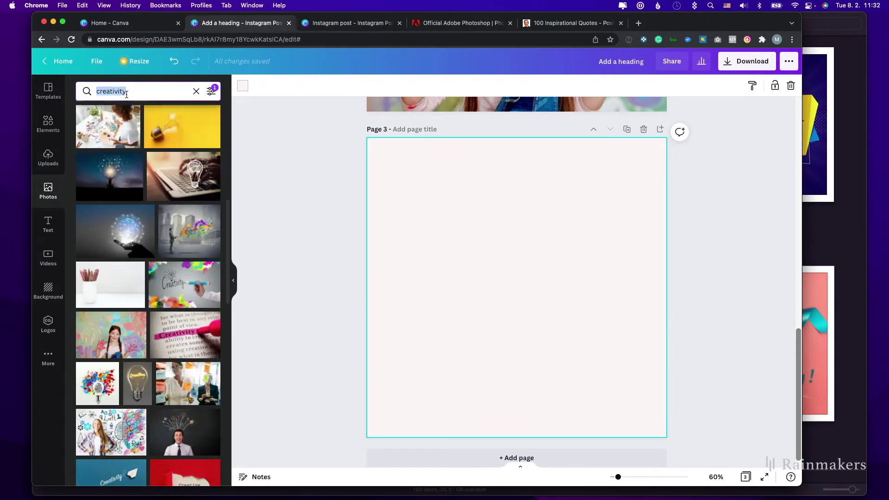
{"action": "type", "text": "people"}
{"action": "key", "text": "Return"}
{"action": "scroll", "coordinate": [144, 313], "scroll_direction": "down", "scroll_amount": 2}
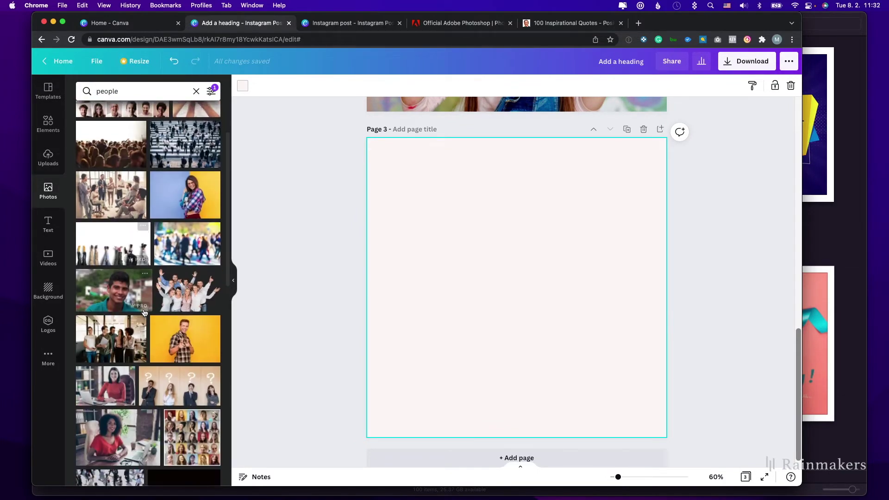
- Place the photo of the winking man in a plaid shirt at the bottom of page 3 and enlarge it beyond the page's width
{"action": "left_click_drag", "start_coordinate": [169, 346], "coordinate": [323, 149]}
{"action": "left_click_drag", "start_coordinate": [491, 291], "coordinate": [484, 314]}
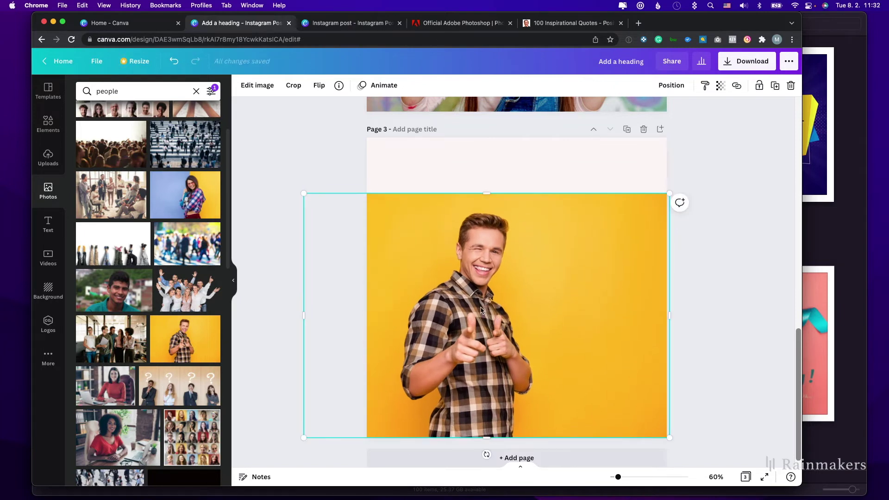
{"action": "left_click_drag", "start_coordinate": [303, 194], "coordinate": [292, 185]}
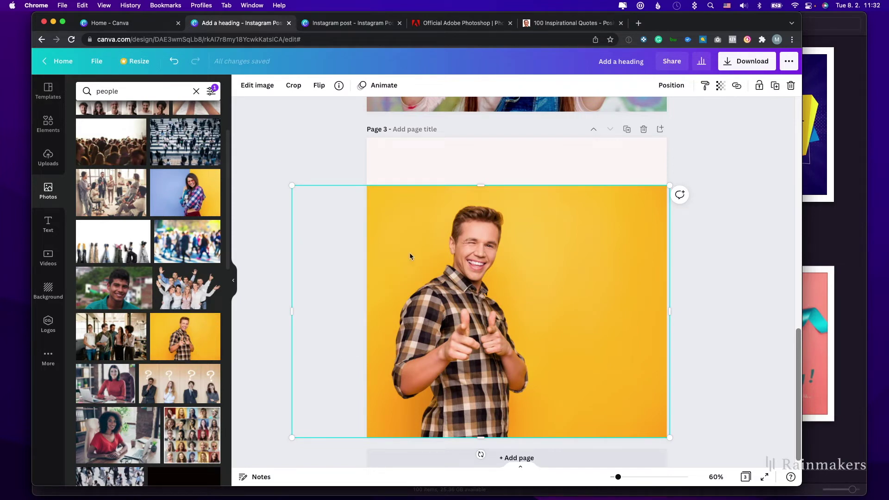
- Remove the yellow background from the man's photo with Background Remover and apply the result
{"action": "left_click", "coordinate": [265, 89]}
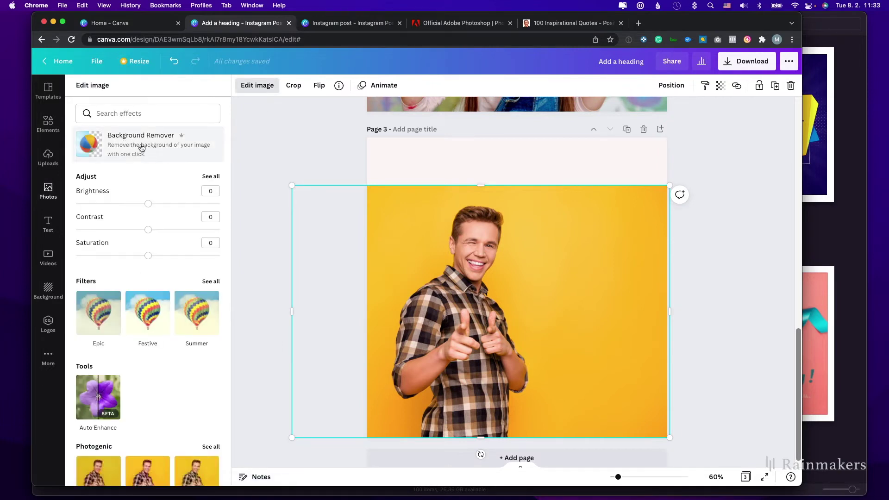
{"action": "left_click", "coordinate": [142, 148]}
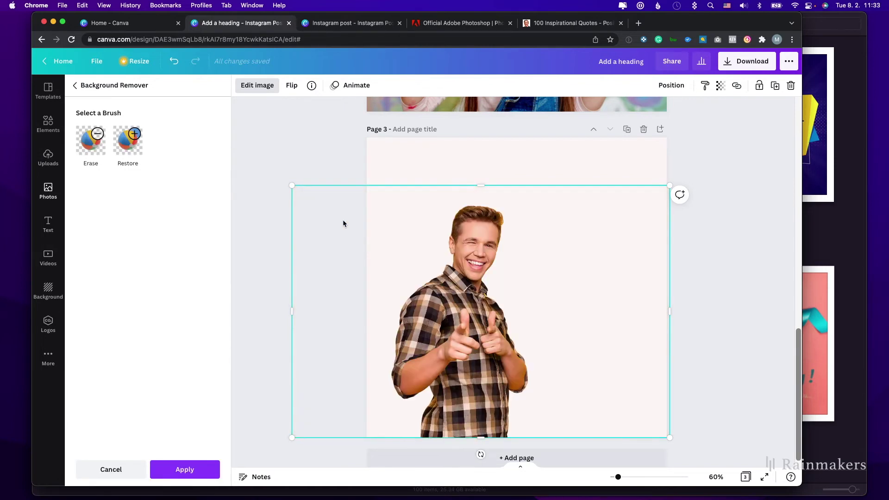
{"action": "left_click", "coordinate": [194, 476]}
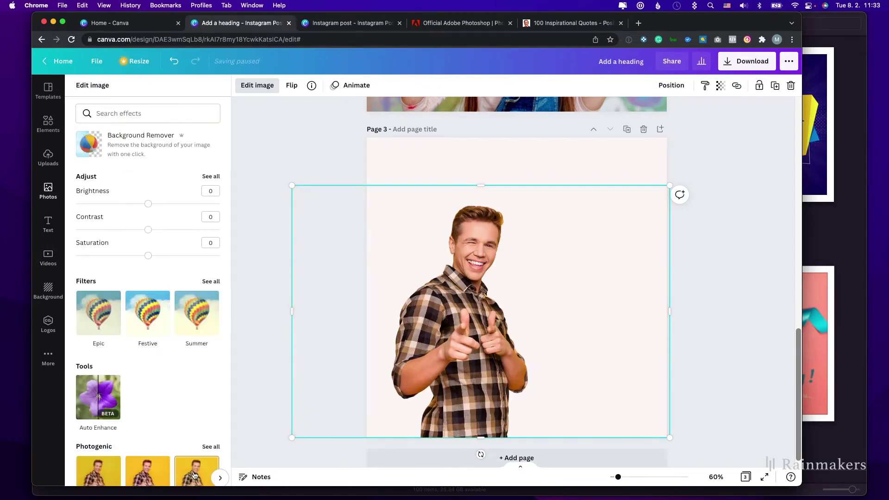
- Enlarge the cut-out man's photo on page 3 and shift it slightly left, keeping its lower edge on the page bottom
{"action": "left_click_drag", "start_coordinate": [294, 185], "coordinate": [269, 170]}
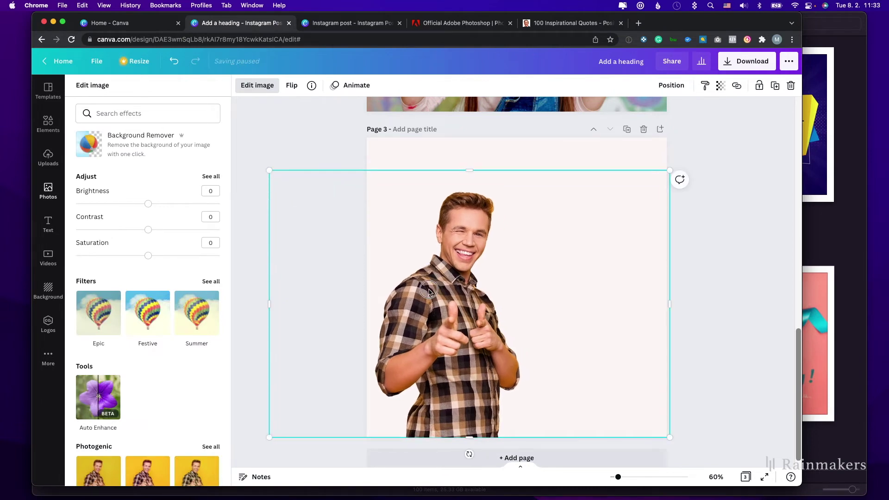
{"action": "left_click_drag", "start_coordinate": [429, 290], "coordinate": [426, 291]}
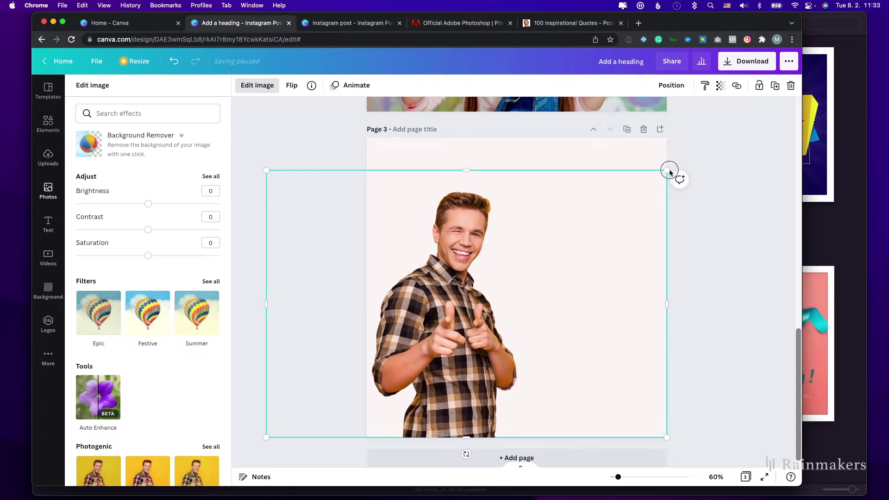
{"action": "left_click_drag", "start_coordinate": [667, 170], "coordinate": [682, 160]}
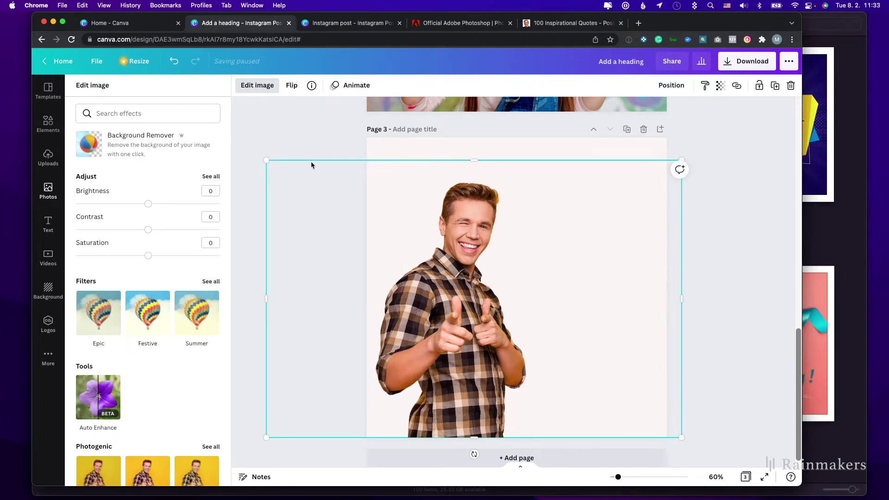
- Browse the gradient backgrounds and apply the blurred sunset seascape as page 3's background
{"action": "left_click", "coordinate": [48, 190]}
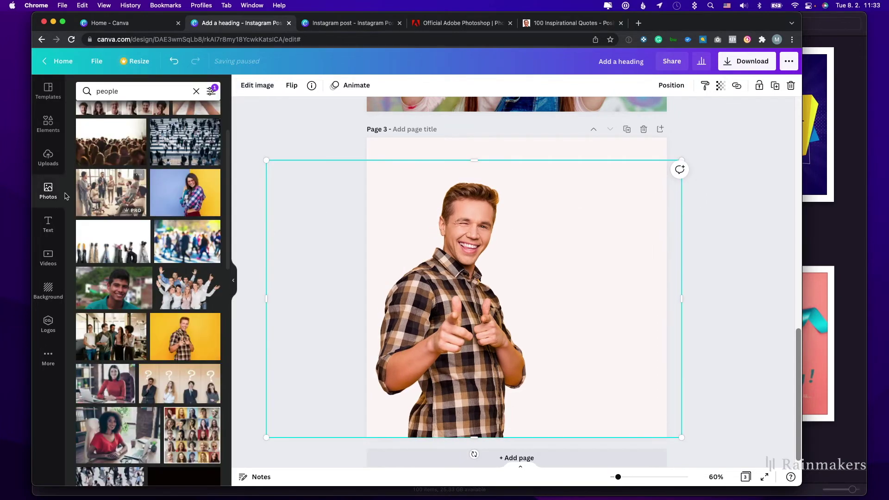
{"action": "left_click", "coordinate": [48, 290]}
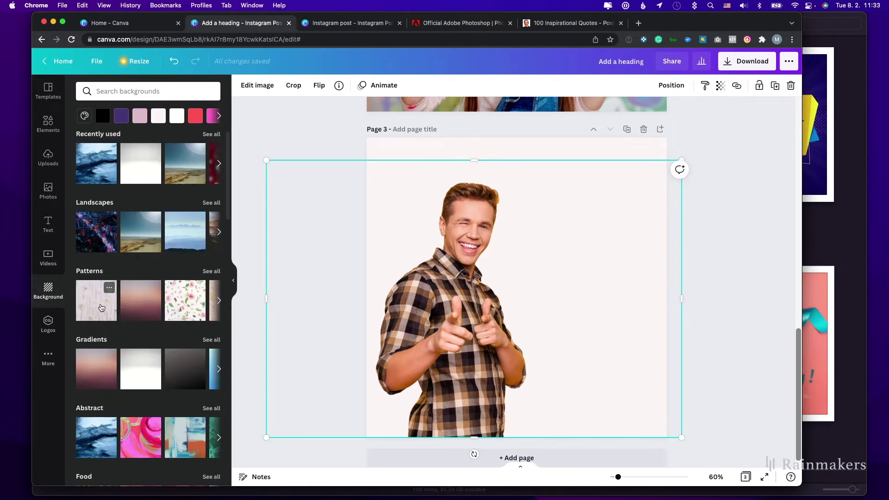
{"action": "scroll", "coordinate": [101, 308], "scroll_direction": "down", "scroll_amount": 2}
{"action": "scroll", "coordinate": [186, 325], "scroll_direction": "down", "scroll_amount": 1}
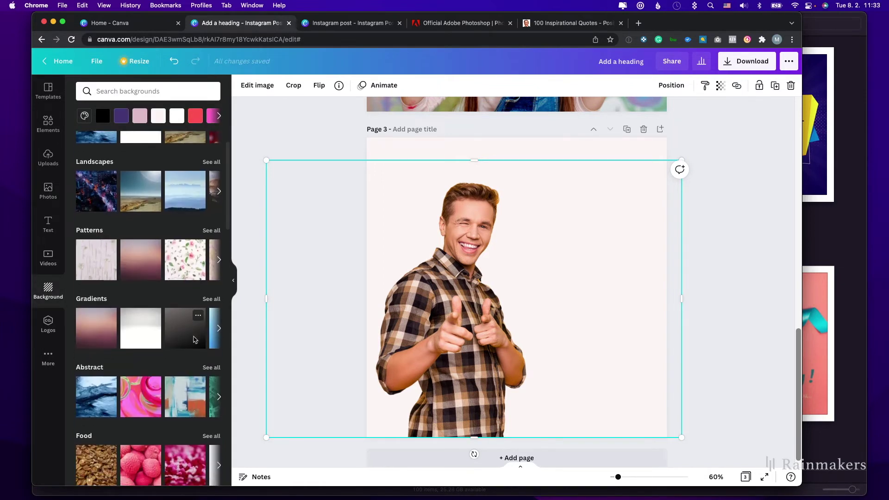
{"action": "left_click", "coordinate": [212, 289]}
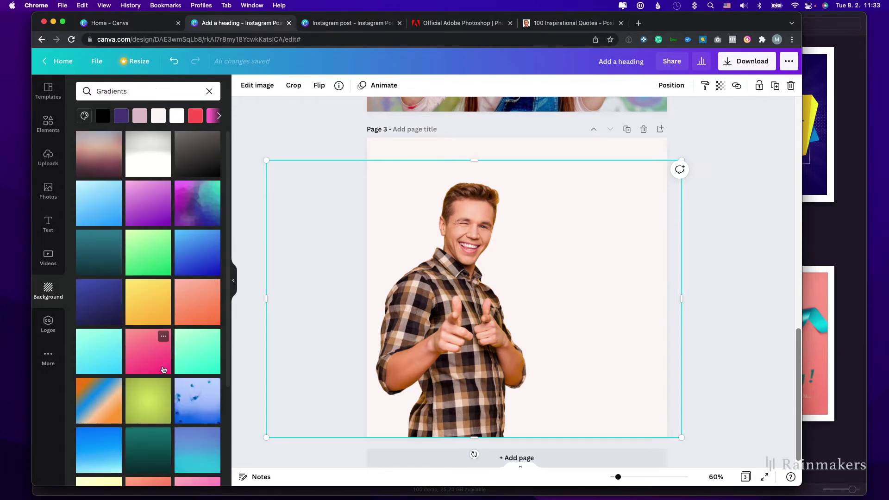
{"action": "scroll", "coordinate": [164, 369], "scroll_direction": "down", "scroll_amount": 5}
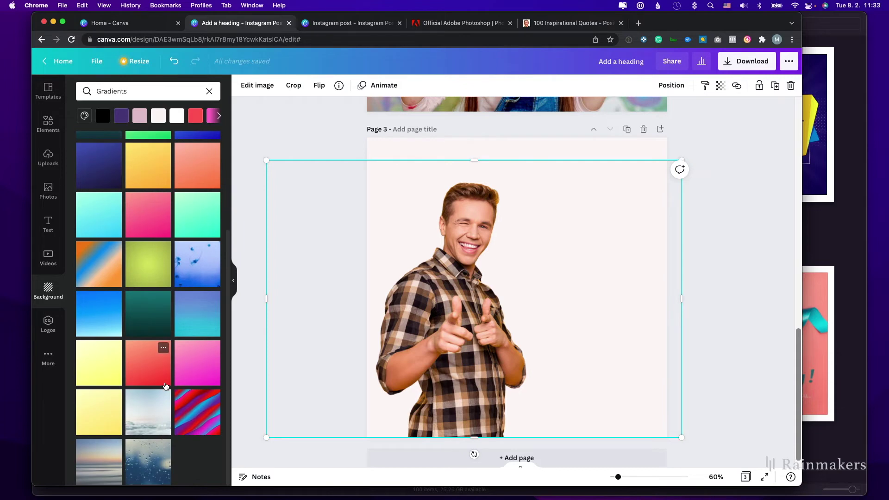
{"action": "left_click", "coordinate": [103, 459]}
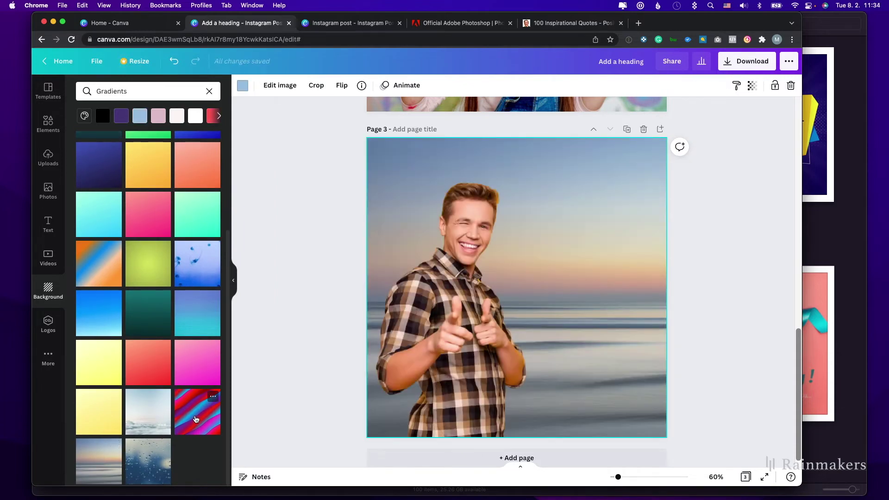
- Try the pink and dark green gradients on page 3, and set the light green gradient as its background
{"action": "left_click", "coordinate": [205, 361]}
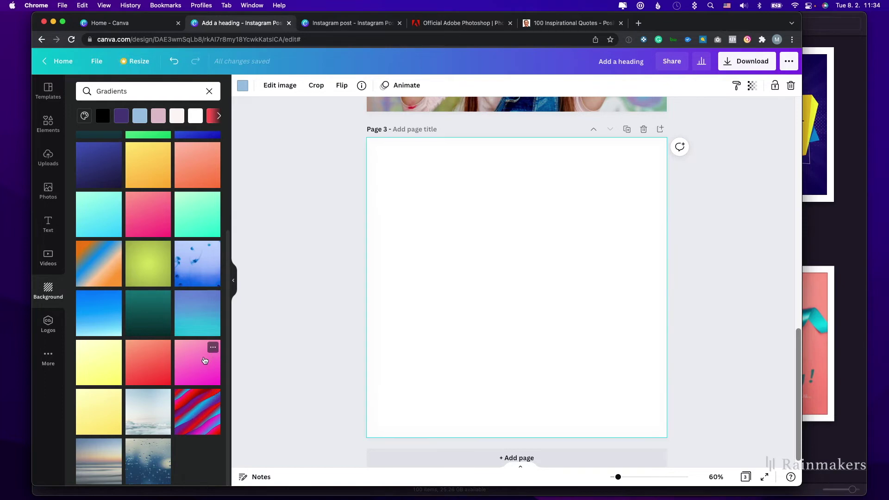
{"action": "left_click", "coordinate": [150, 319]}
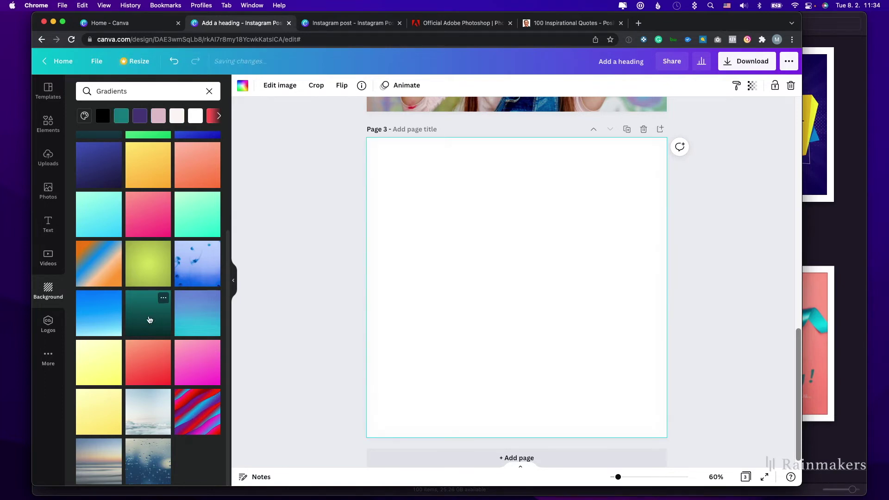
{"action": "scroll", "coordinate": [150, 319], "scroll_direction": "up", "scroll_amount": 3}
{"action": "left_click", "coordinate": [136, 246]}
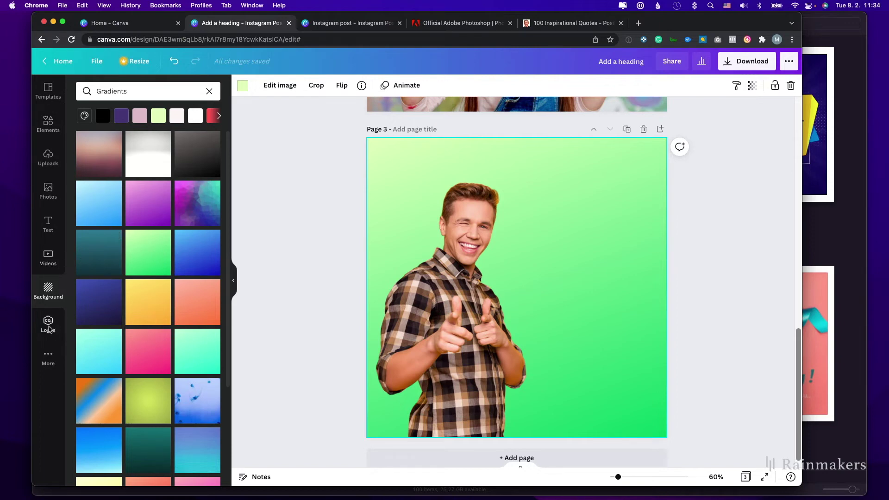
- Search the elements for "sale", add the pink BIG SALE graphic, and place it enlarged to the right of the man's head
{"action": "left_click", "coordinate": [54, 132]}
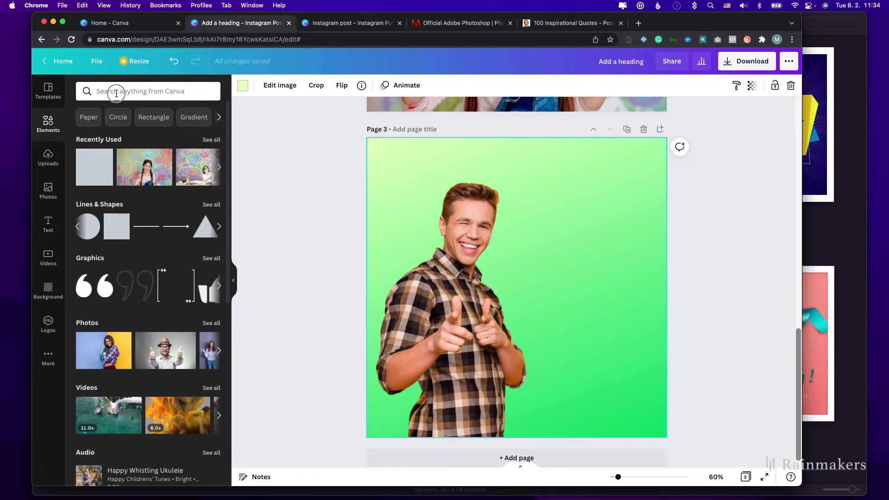
{"action": "left_click", "coordinate": [116, 93]}
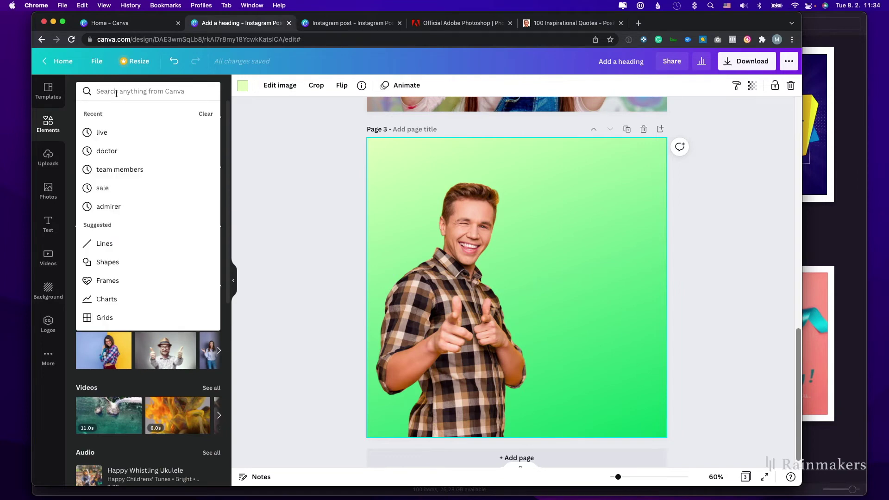
{"action": "left_click", "coordinate": [119, 188]}
{"action": "scroll", "coordinate": [126, 224], "scroll_direction": "down", "scroll_amount": 3}
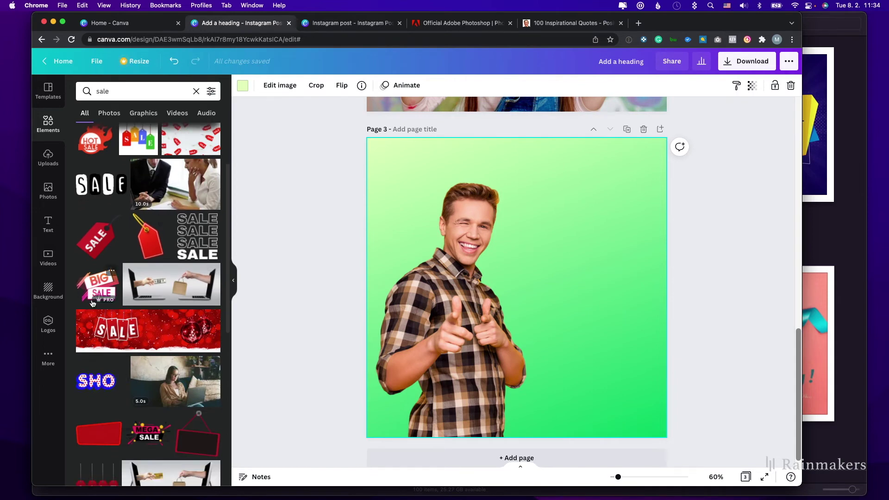
{"action": "scroll", "coordinate": [97, 301], "scroll_direction": "down", "scroll_amount": 1}
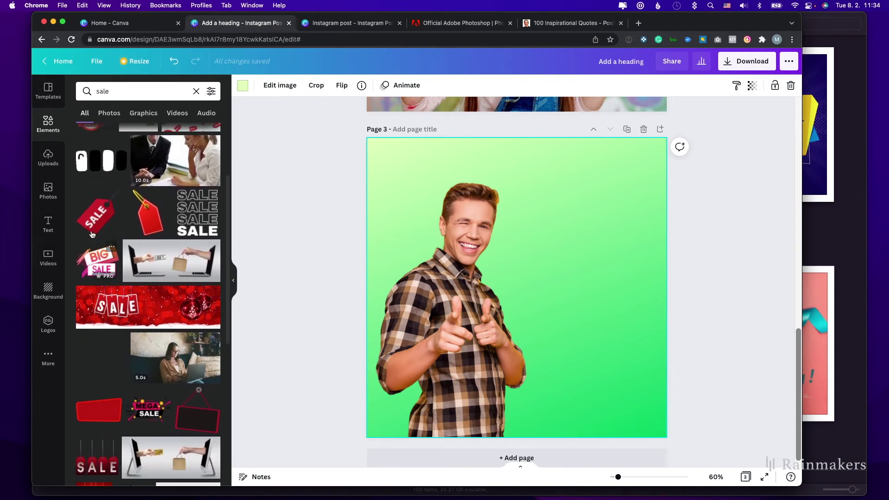
{"action": "left_click", "coordinate": [98, 262]}
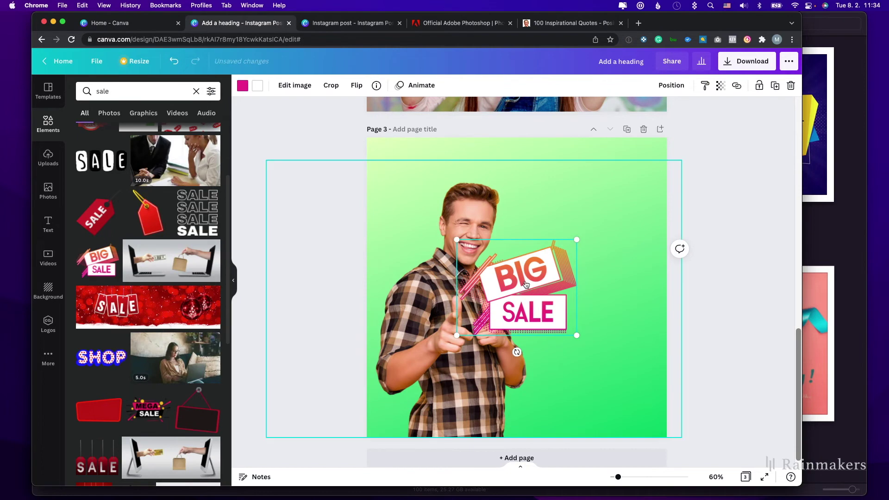
{"action": "left_click_drag", "start_coordinate": [472, 328], "coordinate": [547, 246]}
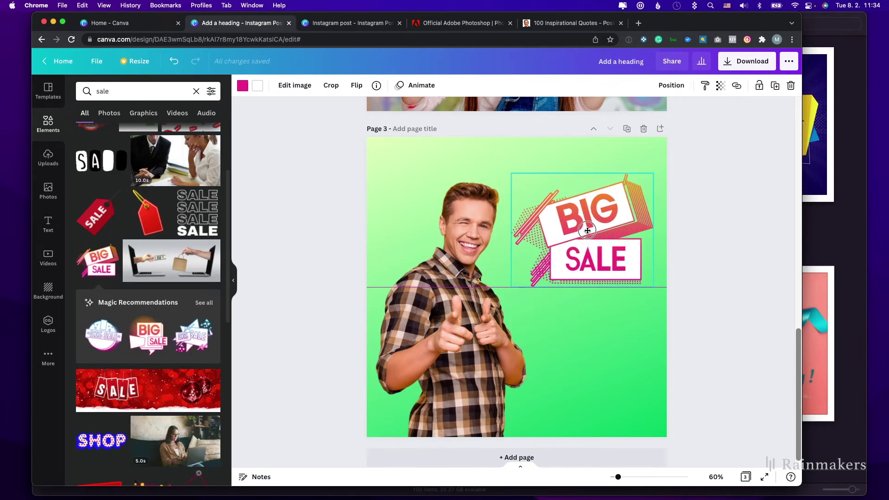
- Search the elements for "shop now" and place the pink SHOP NOW! graphic below the BIG SALE graphic
{"action": "scroll", "coordinate": [148, 209], "scroll_direction": "down", "scroll_amount": 7}
{"action": "double_click", "coordinate": [109, 91]}
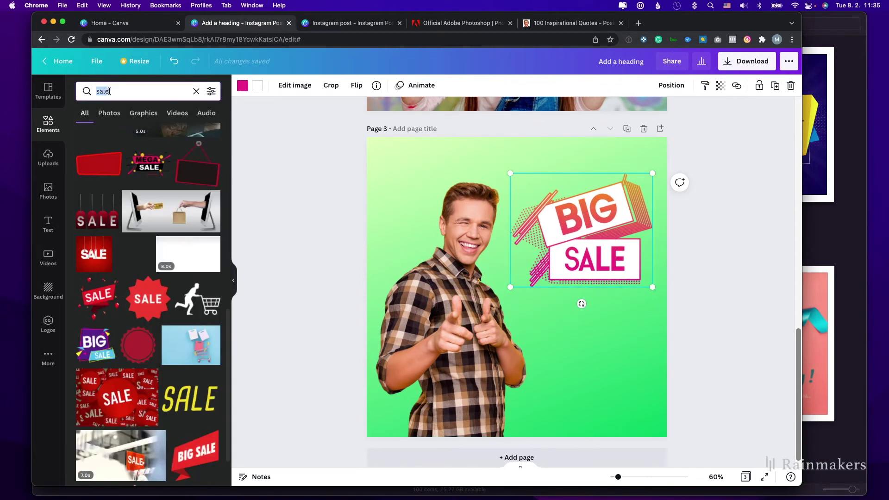
{"action": "type", "text": "shop now"}
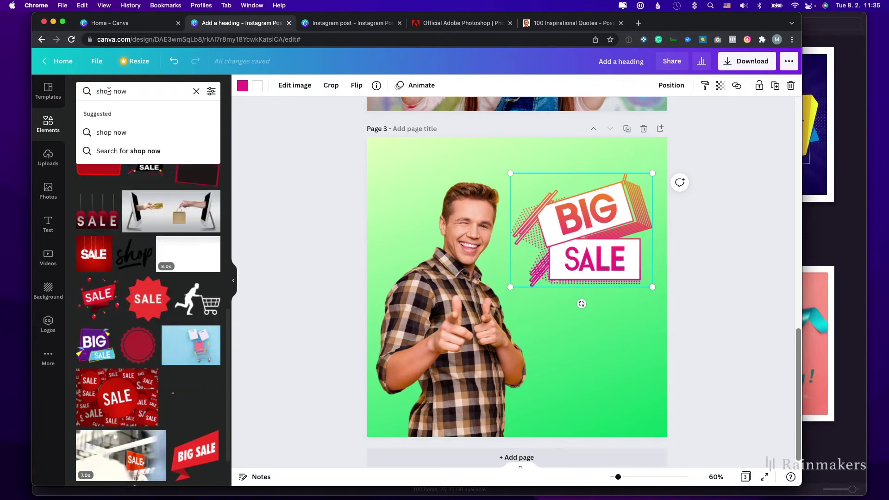
{"action": "key", "text": "Return"}
{"action": "left_click", "coordinate": [104, 181]}
{"action": "left_click_drag", "start_coordinate": [474, 287], "coordinate": [550, 325]}
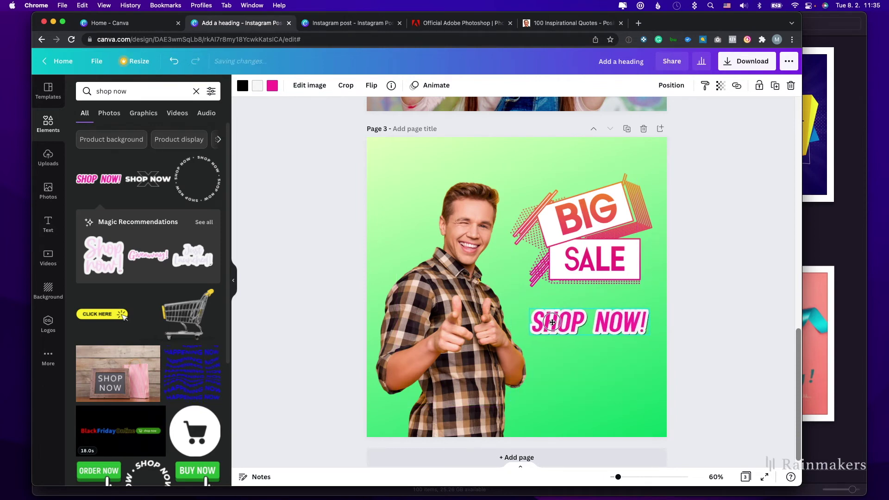
{"action": "left_click", "coordinate": [550, 328]}
{"action": "left_click", "coordinate": [700, 340]}
- Search the stock photos for "abstract background"
{"action": "left_click", "coordinate": [48, 191]}
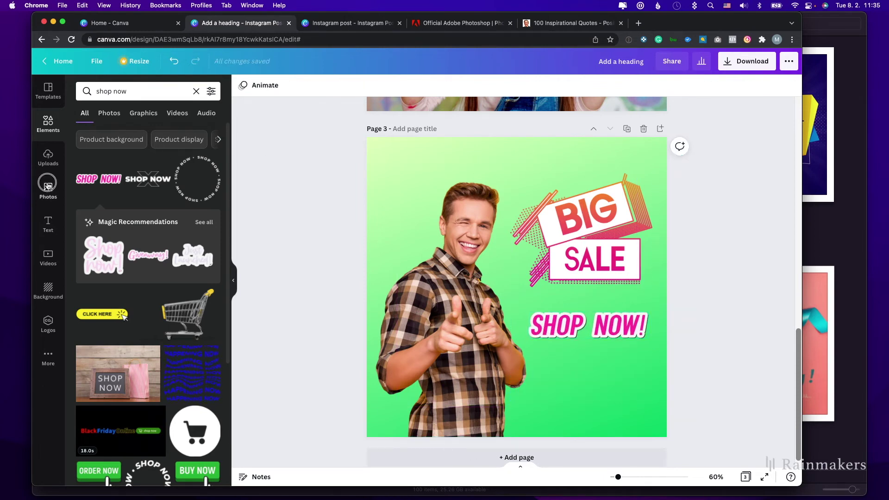
{"action": "left_click", "coordinate": [109, 91]}
{"action": "double_click", "coordinate": [112, 91]}
{"action": "type", "text": "abstra"}
{"action": "left_click", "coordinate": [119, 148]}
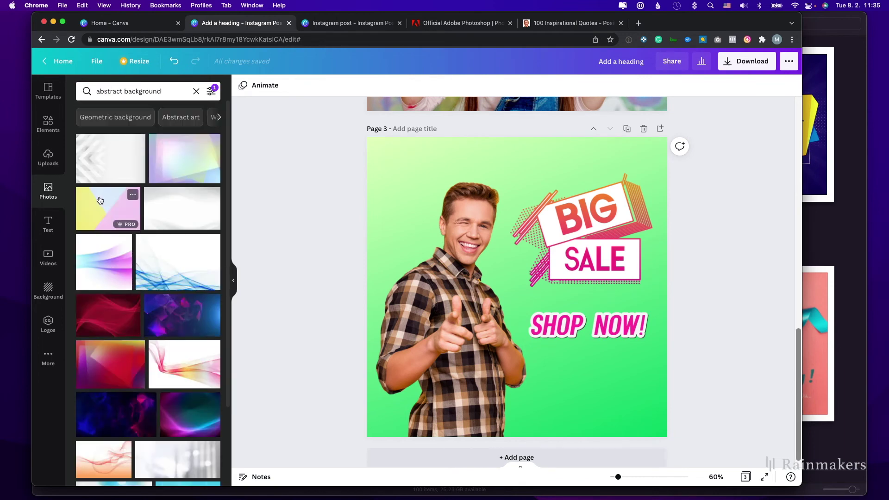
- Try the yellow-blue-pink, the soft pastel and the purple polygon photos as page 3's background
{"action": "left_click_drag", "start_coordinate": [100, 204], "coordinate": [310, 168]}
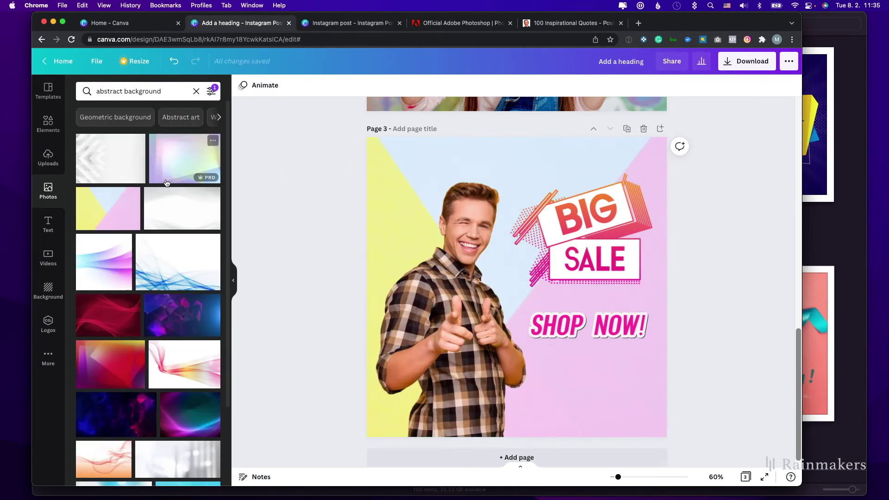
{"action": "left_click_drag", "start_coordinate": [178, 169], "coordinate": [371, 157]}
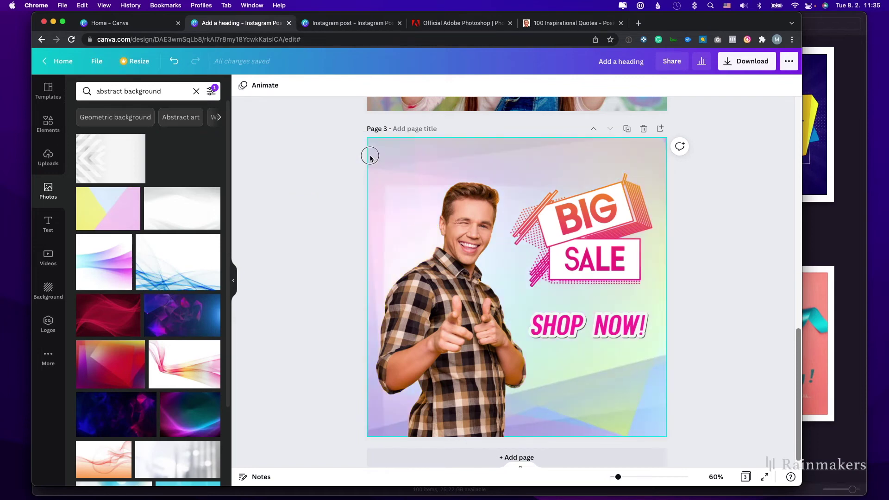
{"action": "left_click_drag", "start_coordinate": [184, 307], "coordinate": [376, 148]}
- Set the navy-and-red abstract photo as page 3's background and duplicate the page
{"action": "scroll", "coordinate": [119, 329], "scroll_direction": "down", "scroll_amount": 5}
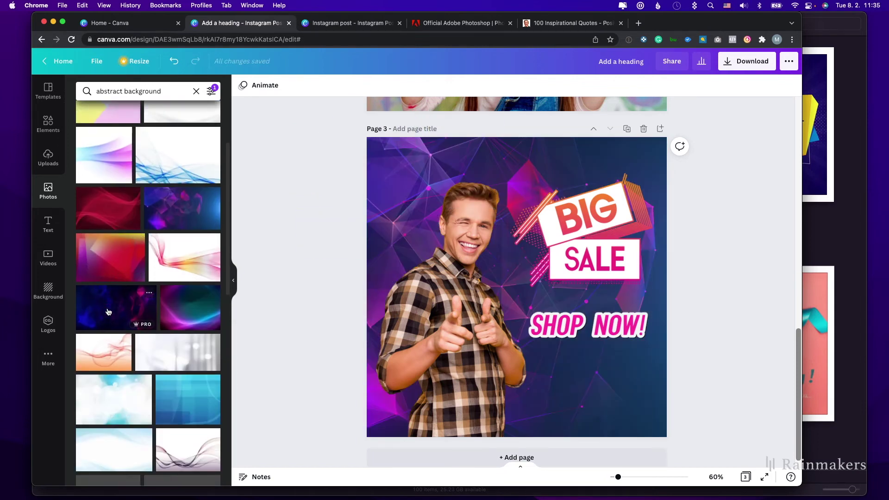
{"action": "scroll", "coordinate": [119, 330], "scroll_direction": "up", "scroll_amount": 5}
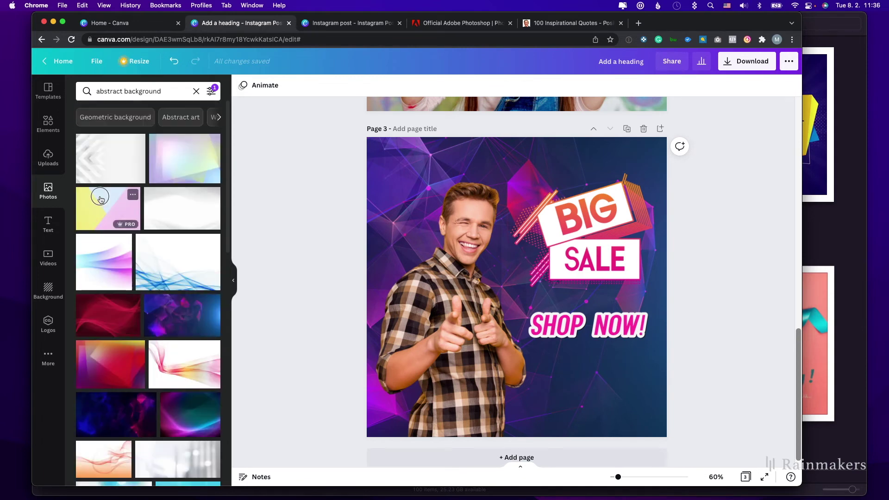
{"action": "mouse_move", "coordinate": [101, 199]}
{"action": "left_mouse_down"}
{"action": "mouse_move", "coordinate": [402, 140]}
{"action": "mouse_move", "coordinate": [109, 198]}
{"action": "left_mouse_up"}
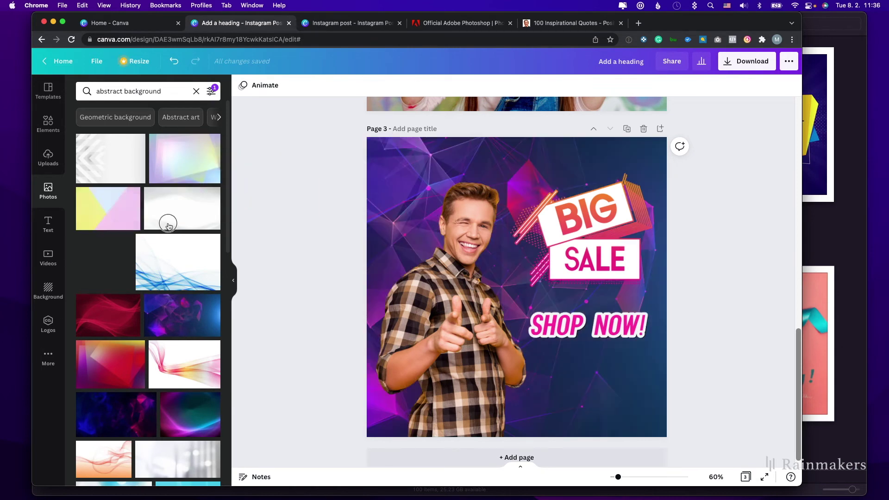
{"action": "left_click_drag", "start_coordinate": [168, 226], "coordinate": [160, 278]}
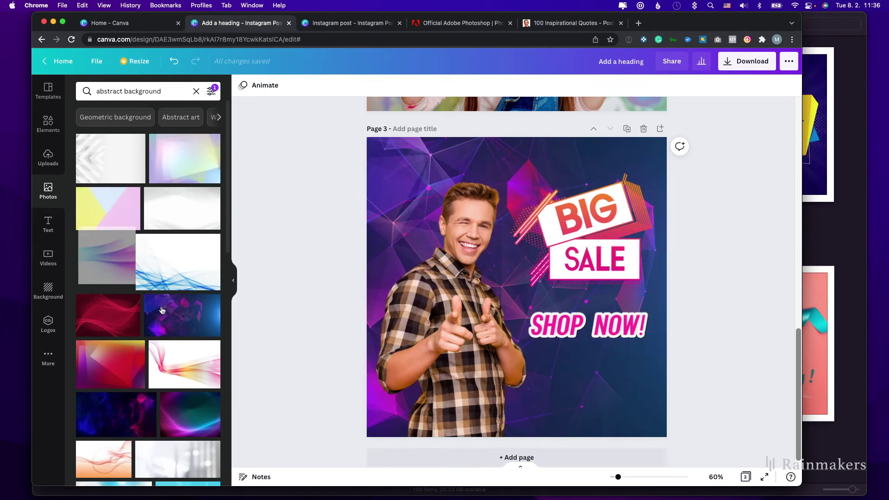
{"action": "scroll", "coordinate": [112, 298], "scroll_direction": "down", "scroll_amount": 2}
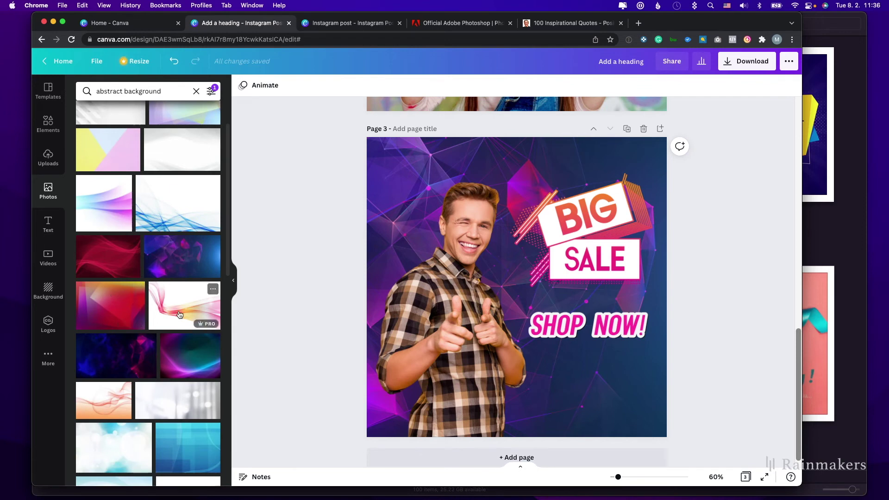
{"action": "scroll", "coordinate": [218, 276], "scroll_direction": "down", "scroll_amount": 3}
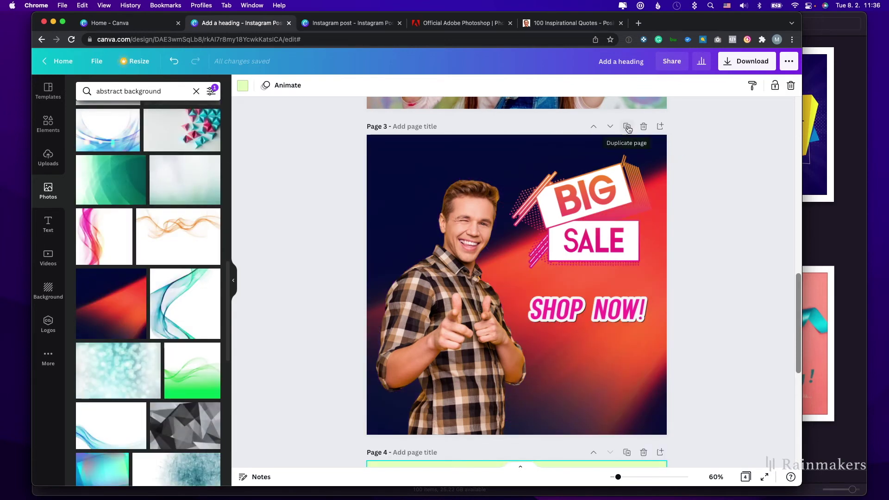
{"action": "left_click", "coordinate": [628, 127]}
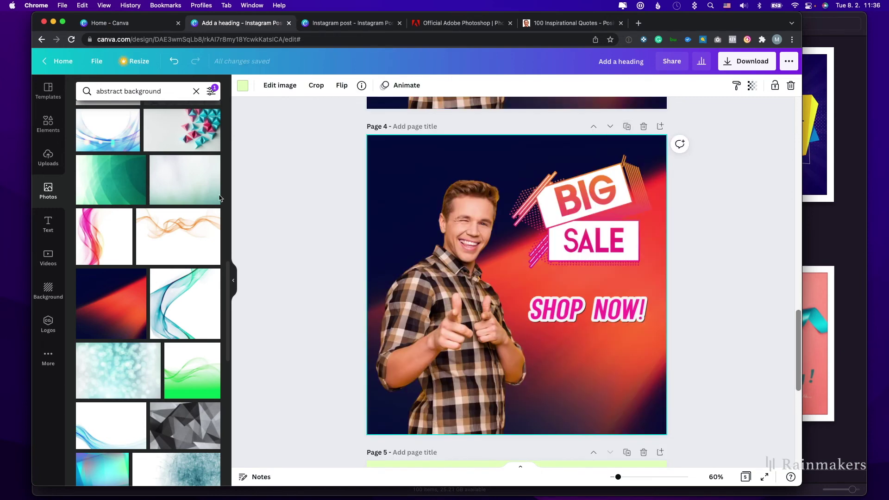
- Find the stock videos in the Background category and set the purple-blue starry nebula video as page 4's background
{"action": "left_click", "coordinate": [48, 258]}
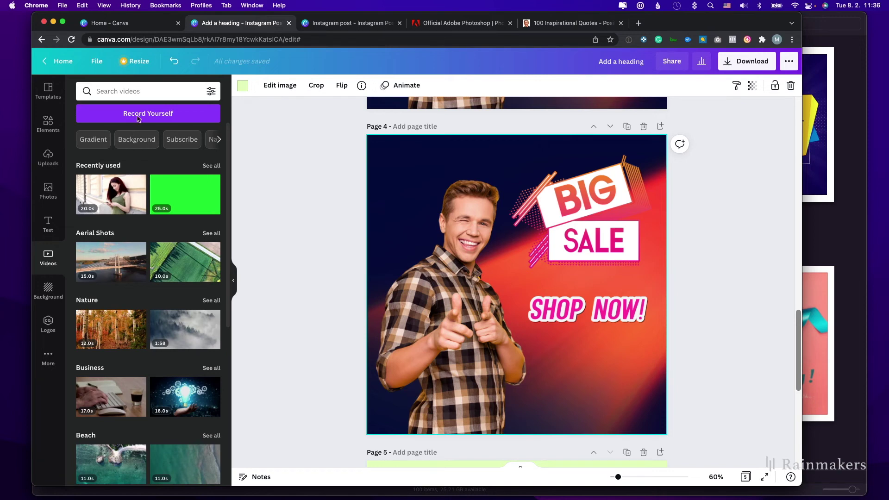
{"action": "left_click", "coordinate": [135, 139]}
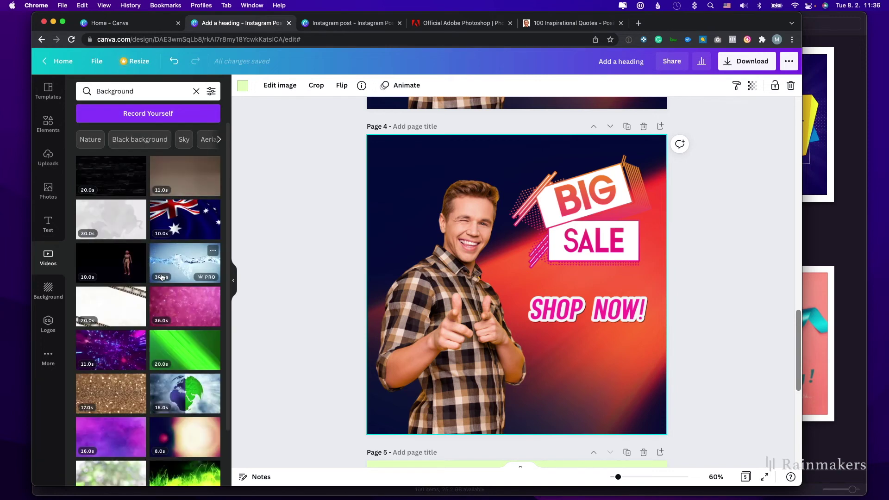
{"action": "scroll", "coordinate": [162, 277], "scroll_direction": "down", "scroll_amount": 3}
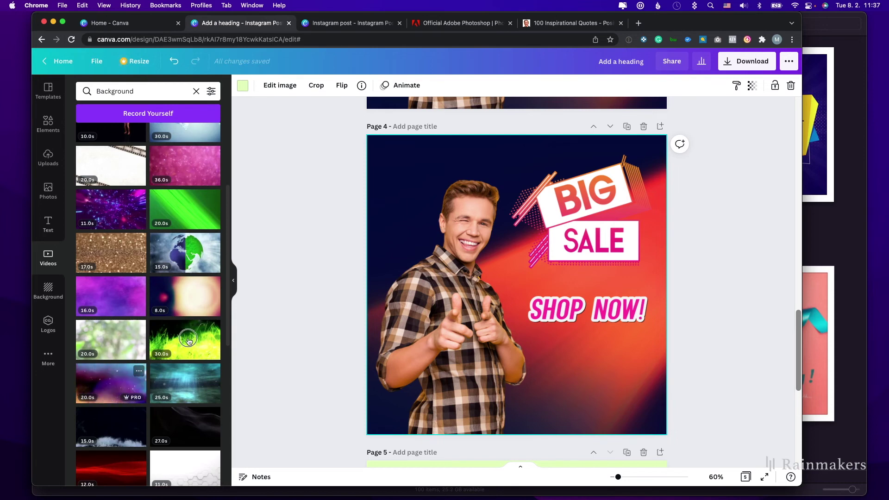
{"action": "left_click_drag", "start_coordinate": [111, 384], "coordinate": [389, 140]}
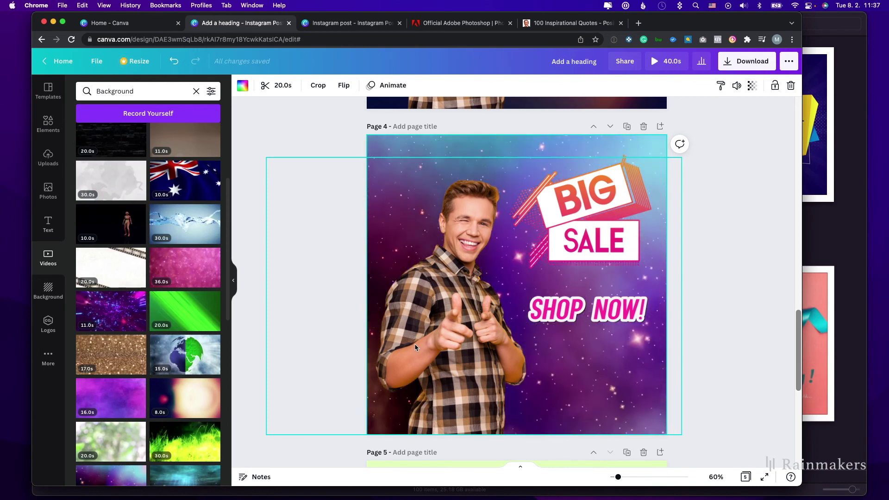
{"action": "left_click", "coordinate": [336, 113]}
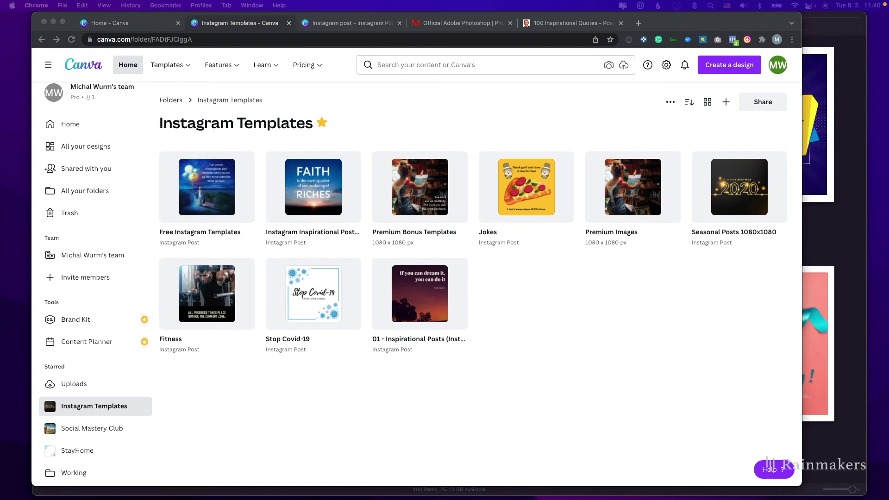
- Open the Social Mastery Club folder and look through its weekly Instagram post designs
{"action": "left_click", "coordinate": [114, 433]}
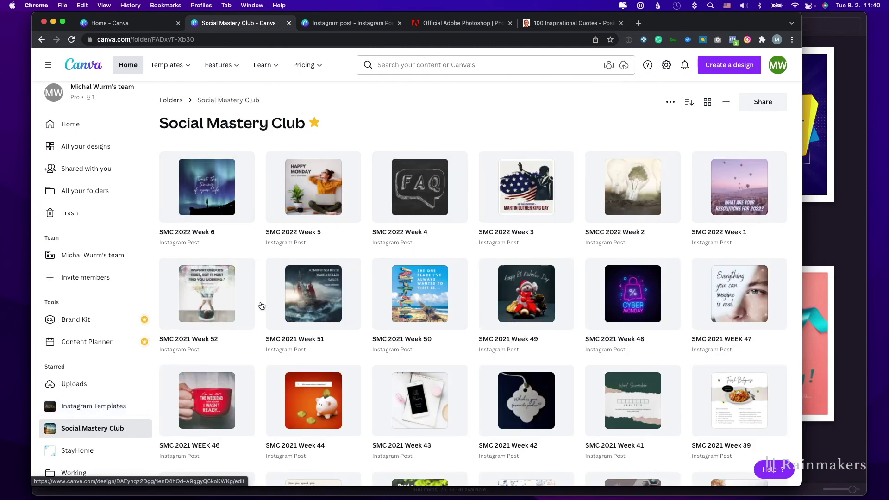
{"action": "scroll", "coordinate": [261, 302], "scroll_direction": "down", "scroll_amount": 3}
{"action": "scroll", "coordinate": [259, 302], "scroll_direction": "down", "scroll_amount": 3}
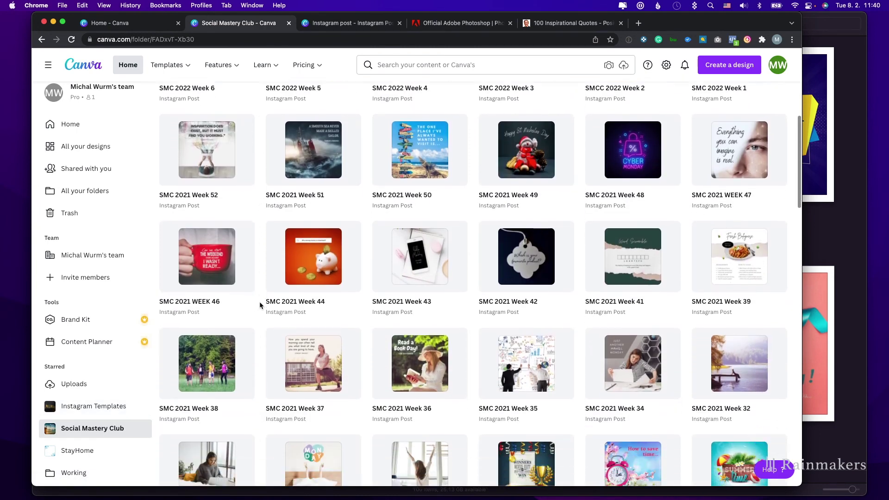
{"action": "scroll", "coordinate": [259, 303], "scroll_direction": "down", "scroll_amount": 3}
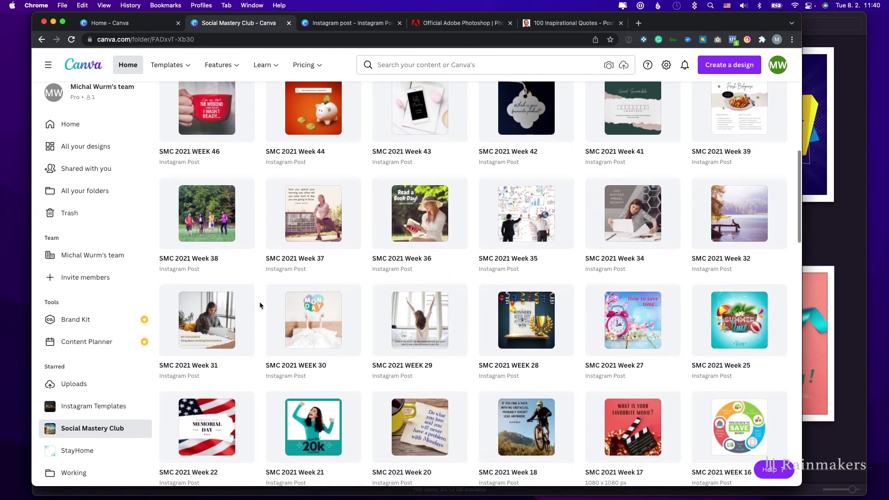
{"action": "scroll", "coordinate": [259, 305], "scroll_direction": "down", "scroll_amount": 3}
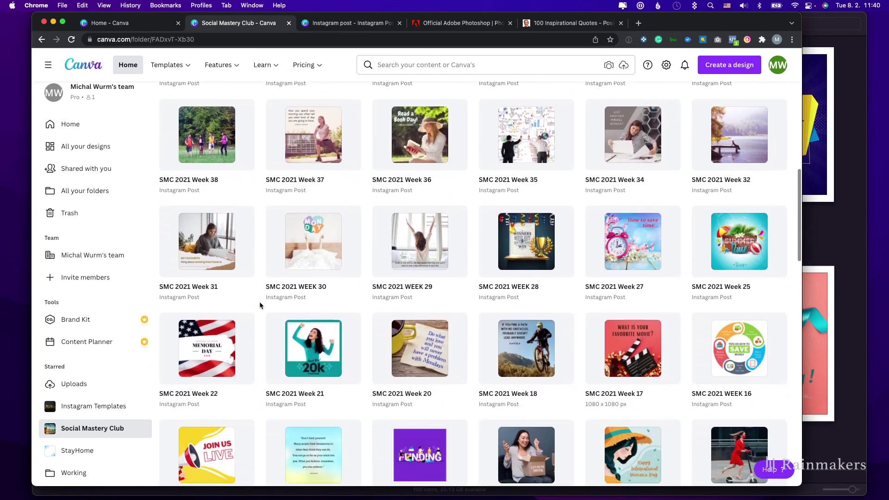
{"action": "scroll", "coordinate": [259, 306], "scroll_direction": "down", "scroll_amount": 4}
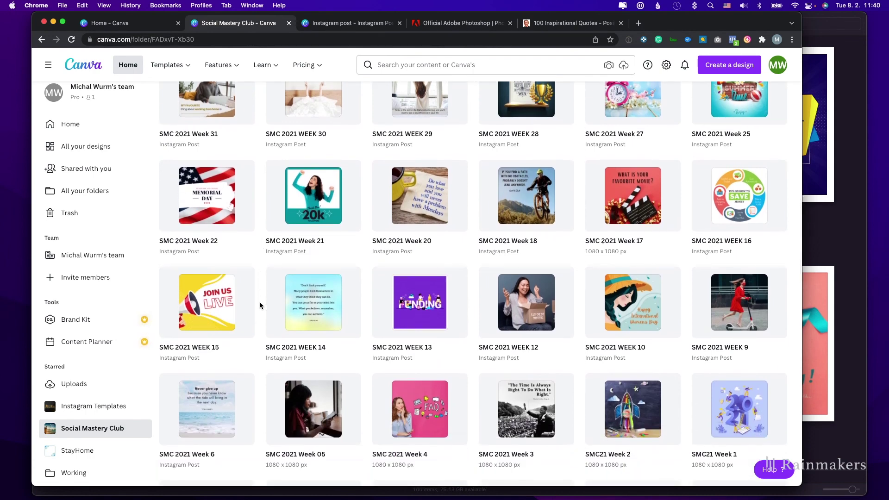
{"action": "scroll", "coordinate": [260, 306], "scroll_direction": "down", "scroll_amount": 3}
{"action": "scroll", "coordinate": [259, 305], "scroll_direction": "down", "scroll_amount": 1}
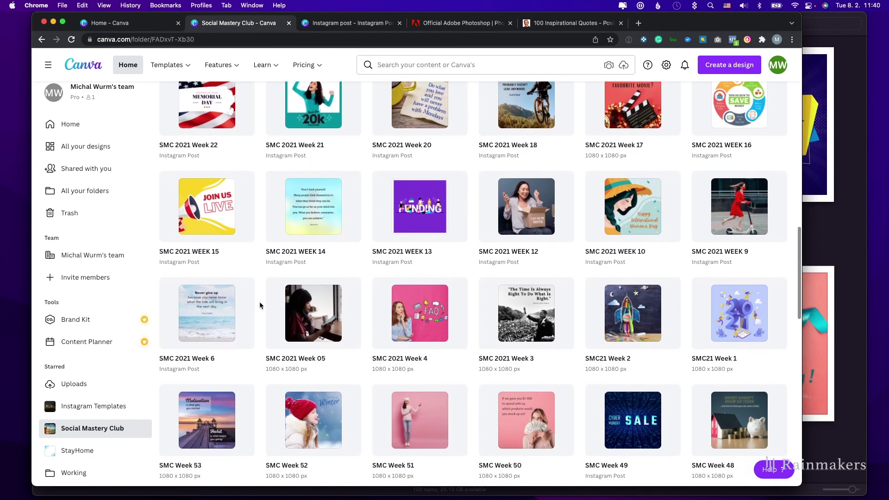